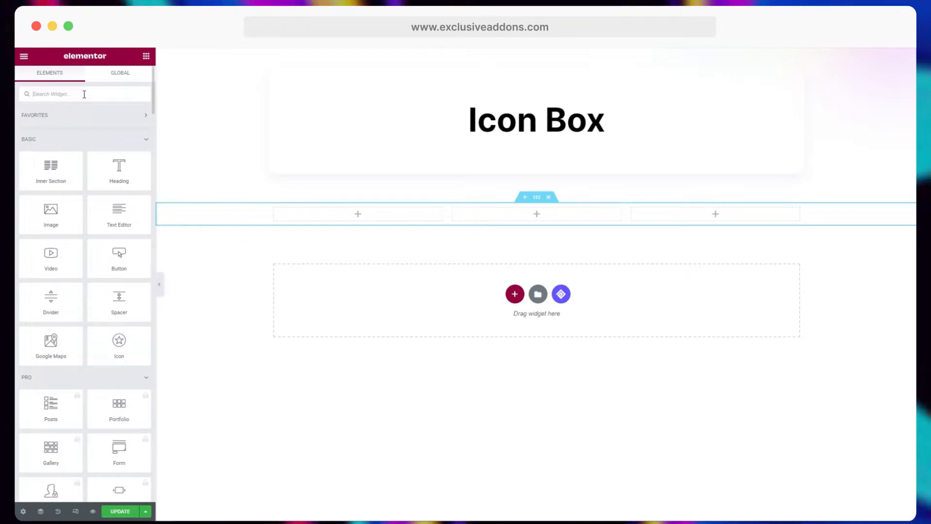
Add the Exclusive Addons Icon Box widget to the first column and give it the curved-line chart icon from Teeny Icons.
type("icon b")
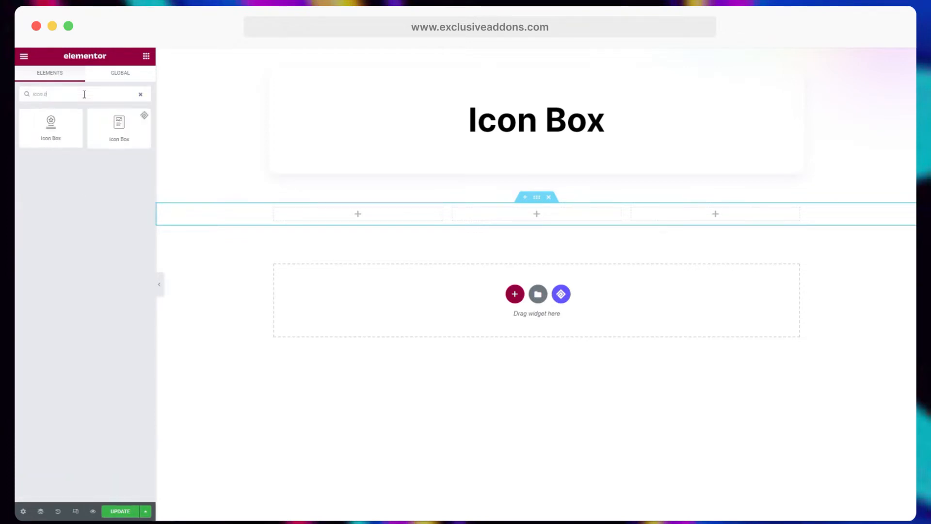
left_click_drag(122, 126, 304, 212)
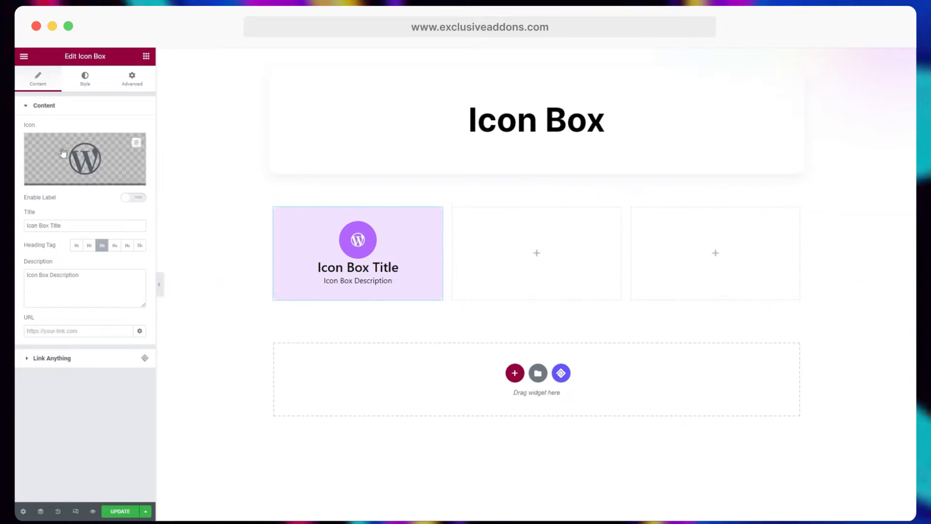
left_click(54, 179)
left_click(260, 338)
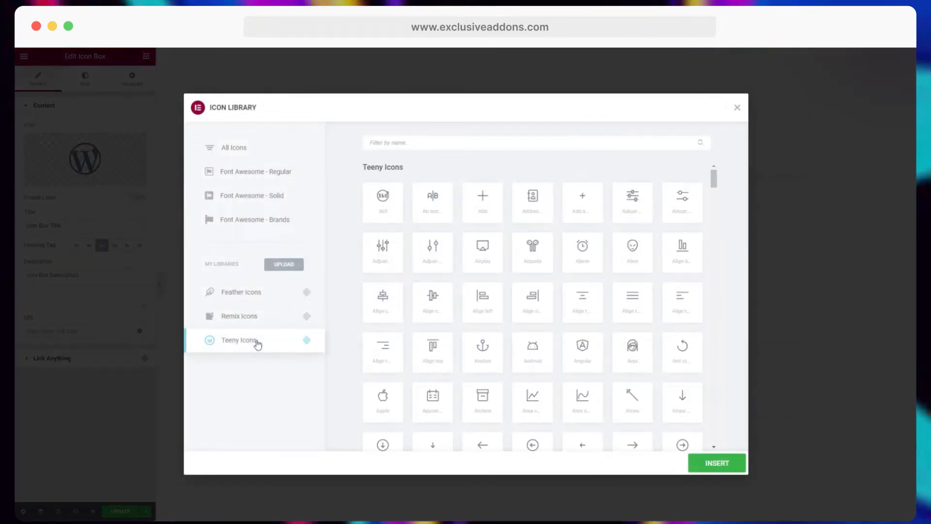
left_click(584, 396)
left_click(720, 463)
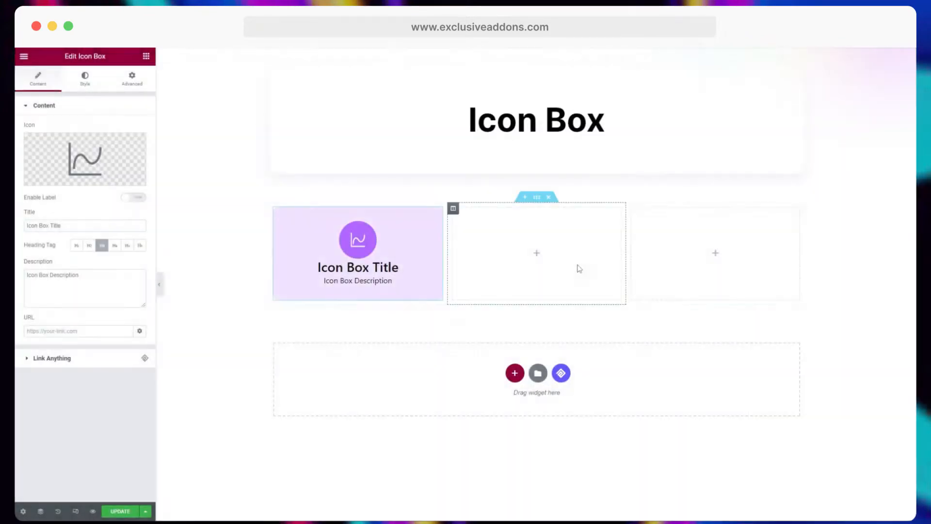
Set the icon box title to "Chart Bar" and its description to "Lorem Ipsum is simply dummy text of the printing and typesetting industry.".
triple_click(75, 226)
key("BackSpace")
type("Chart Bar")
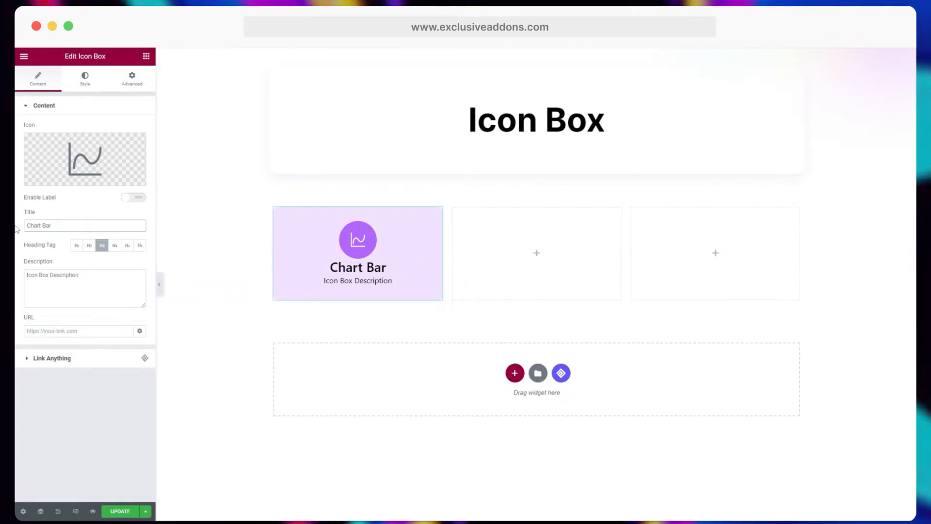
left_click_drag(83, 275, 24, 277)
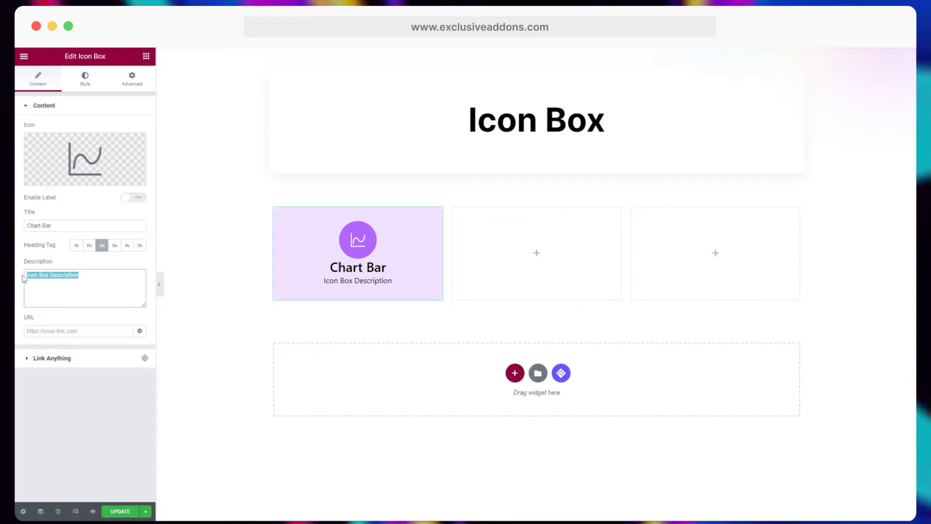
type("Lorem Ipsum is simply dummy text of the printing and typesetting industry. Lorem Ipsum has been the industry's standard dummy text ever since the 1500s")
left_click_drag(75, 300, 112, 284)
key("BackSpace")
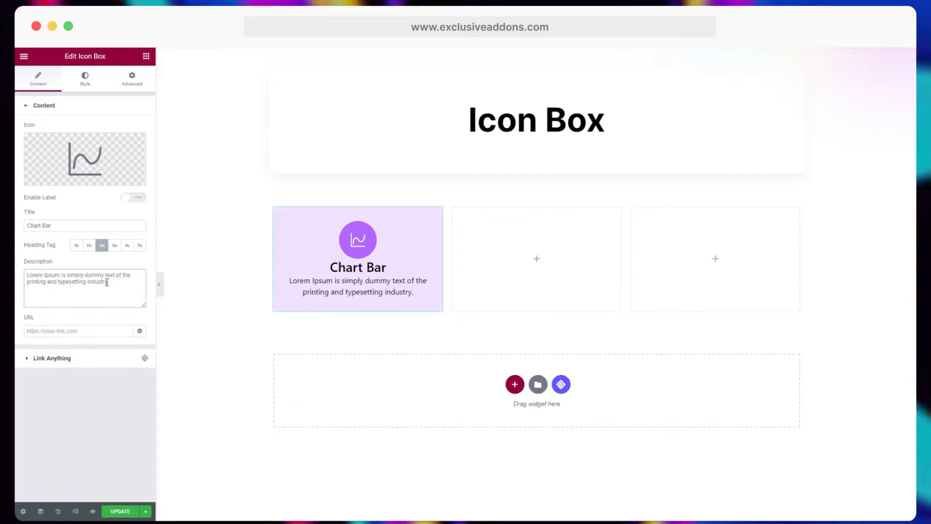
Try the H2 heading tag for the icon box title and restore H3.
left_click(89, 245)
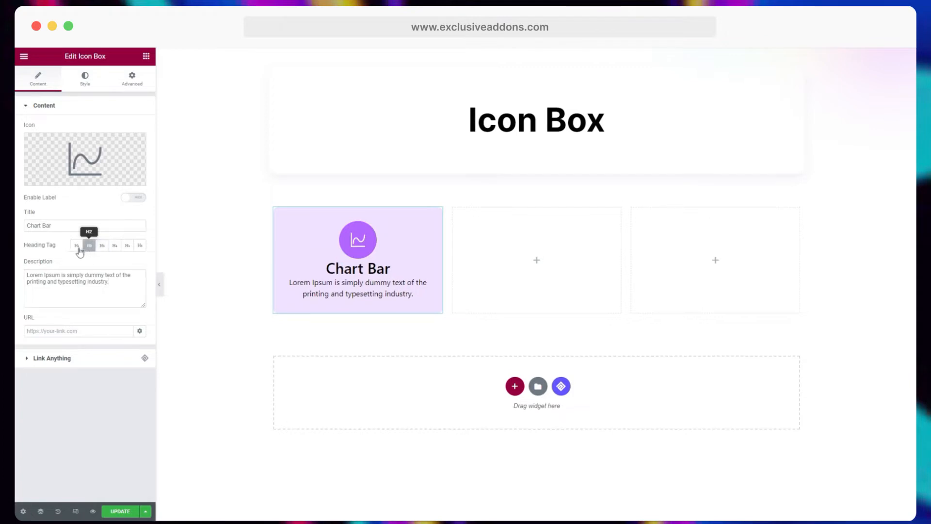
left_click(101, 245)
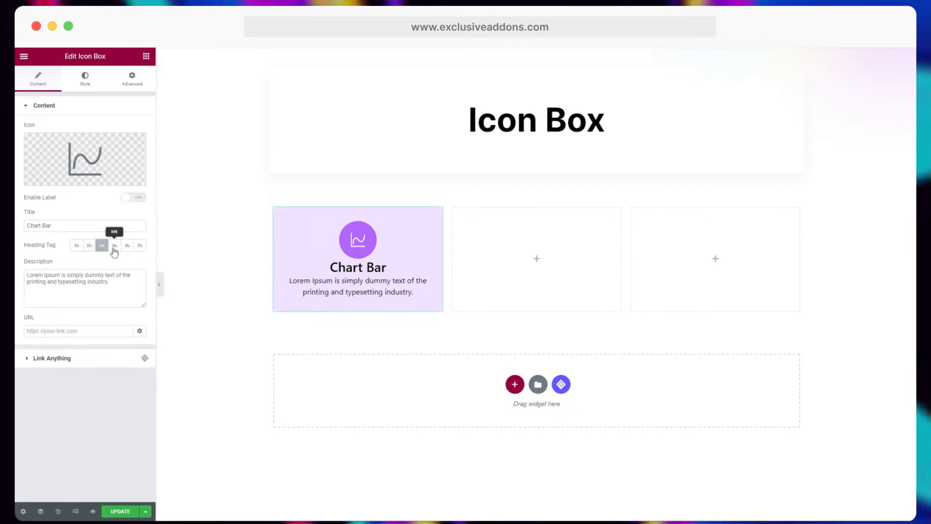
Enable the icon box label with the text "Free" and set the link URL to "#".
left_click(140, 199)
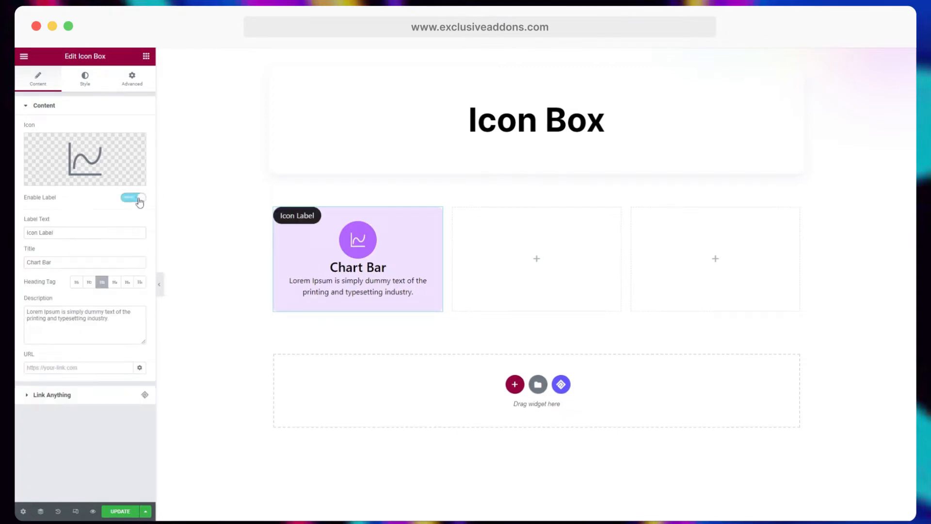
triple_click(63, 230)
key("BackSpace")
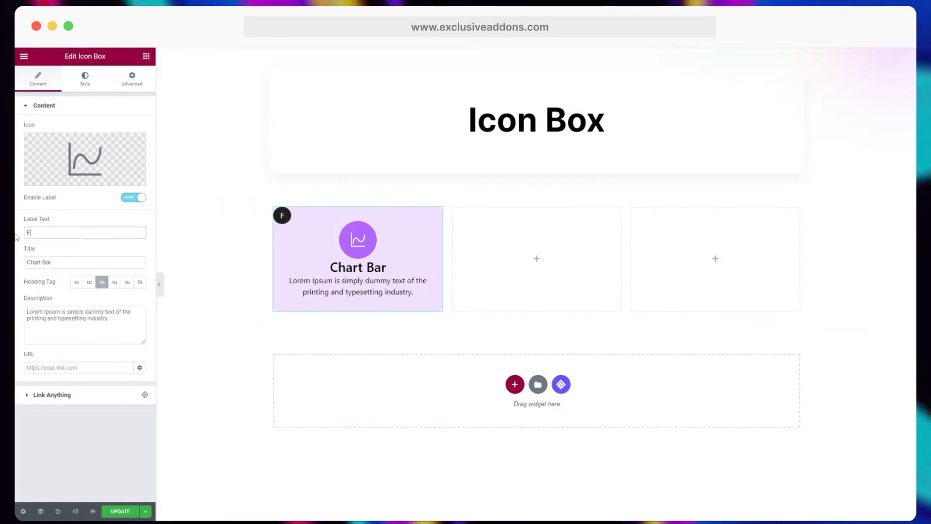
type("Free")
left_click(77, 368)
type("#")
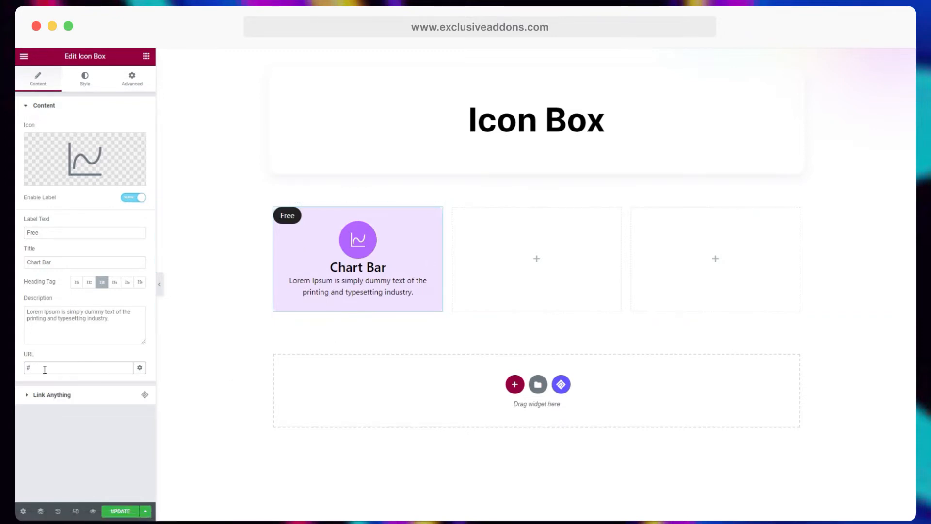
Try the left, center and right alignments in the container style, finishing with center.
left_click(81, 84)
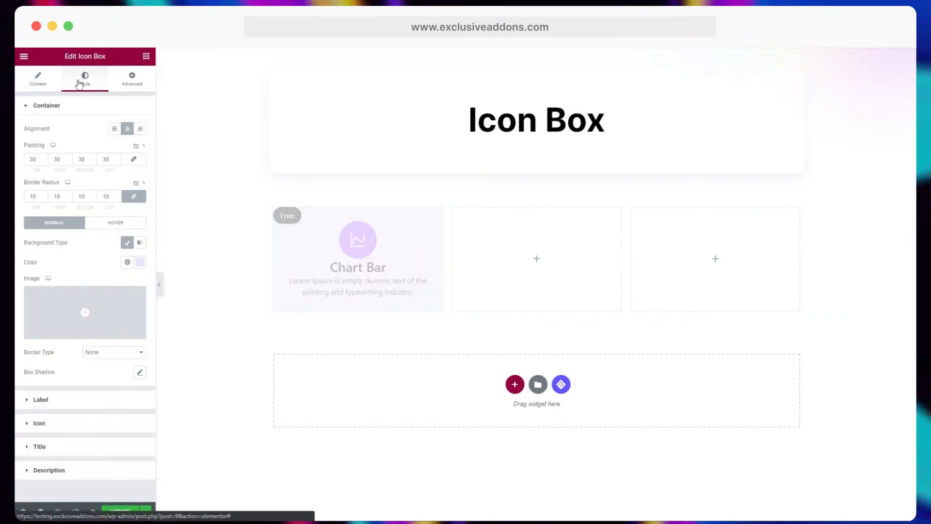
left_click(115, 128)
left_click(127, 128)
left_click(140, 129)
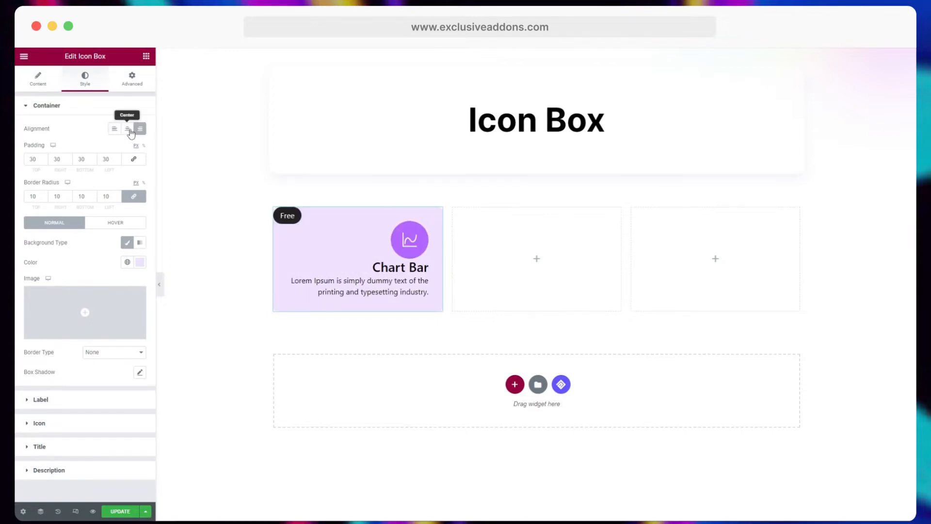
left_click(127, 128)
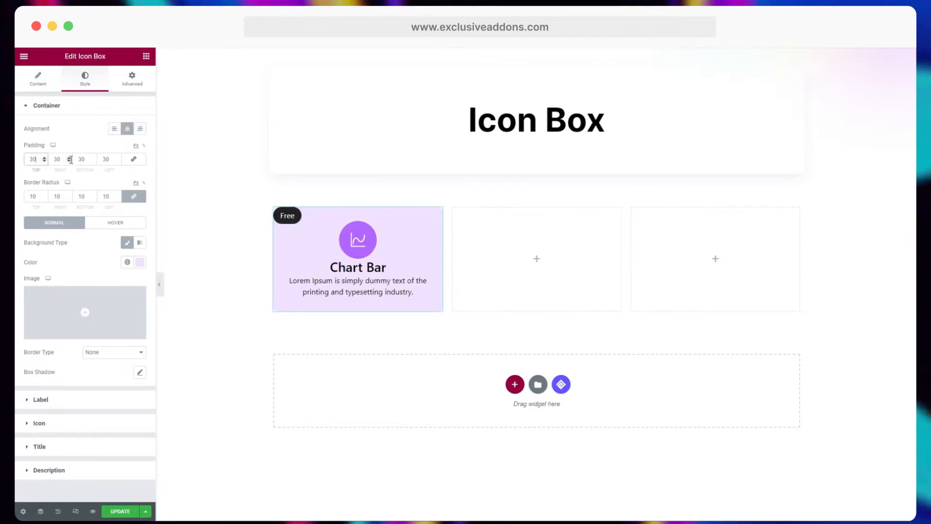
Set the container's border radius to 5 px on all corners.
left_click_drag(37, 197, 25, 198)
type("30")
type("5")
Give the container a solid border 1 px wide on all sides in the color #E1E1E1.
left_click(97, 361)
left_click(100, 358)
left_click(104, 369)
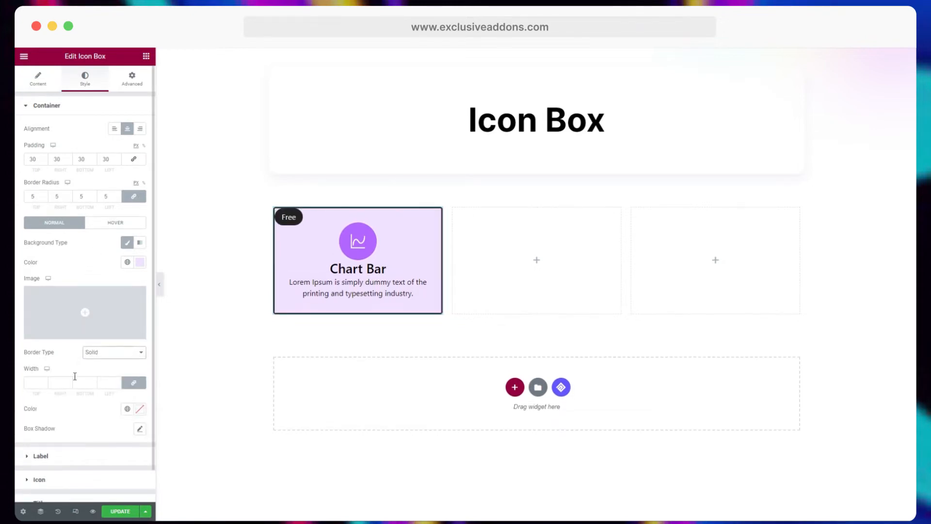
left_click(37, 384)
type("1")
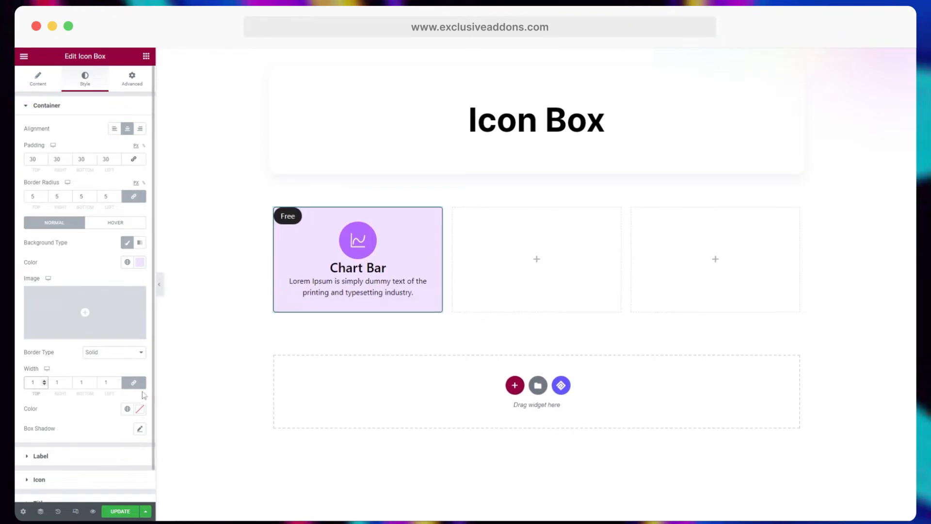
left_click(141, 411)
key("ctrl+v")
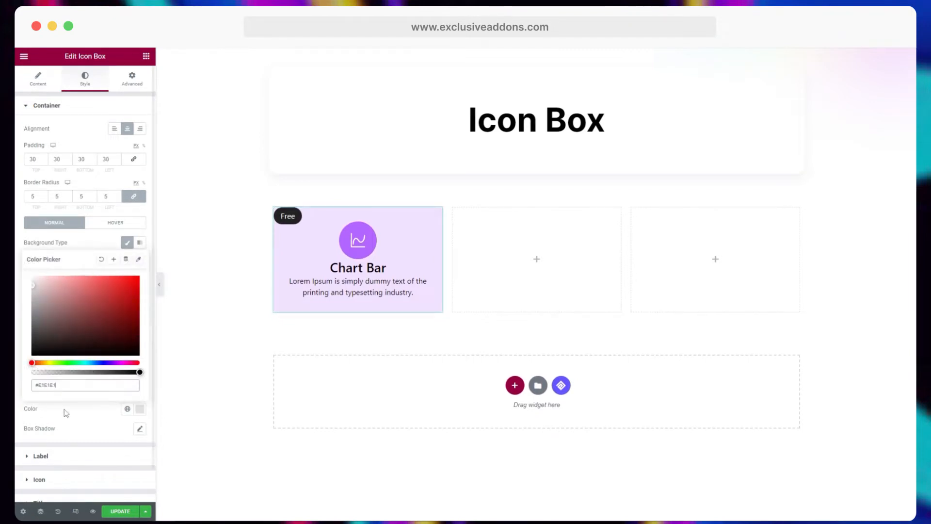
left_click(64, 411)
Shift the hue of the container's normal background color to a pinker light purple.
left_click(139, 262)
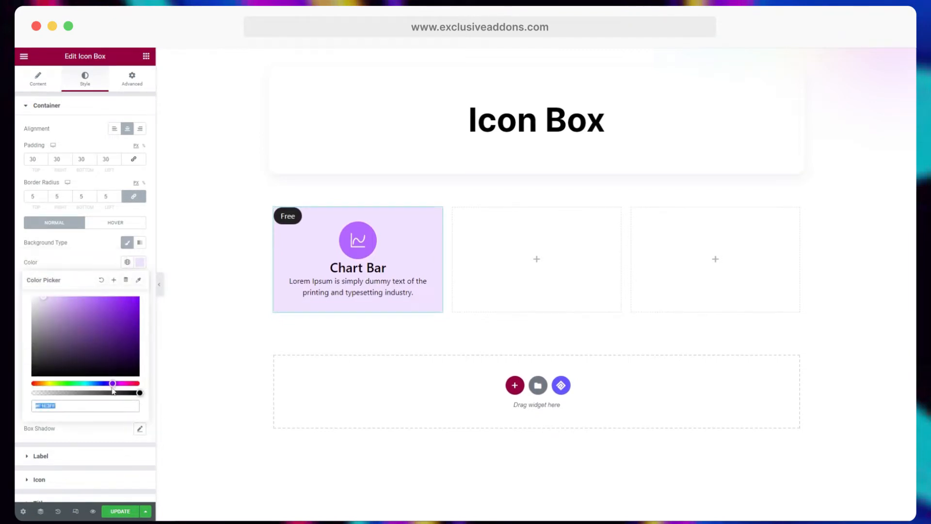
mouse_move(115, 384)
left_mouse_down()
mouse_move(106, 384)
mouse_move(117, 384)
left_mouse_up()
left_click(104, 265)
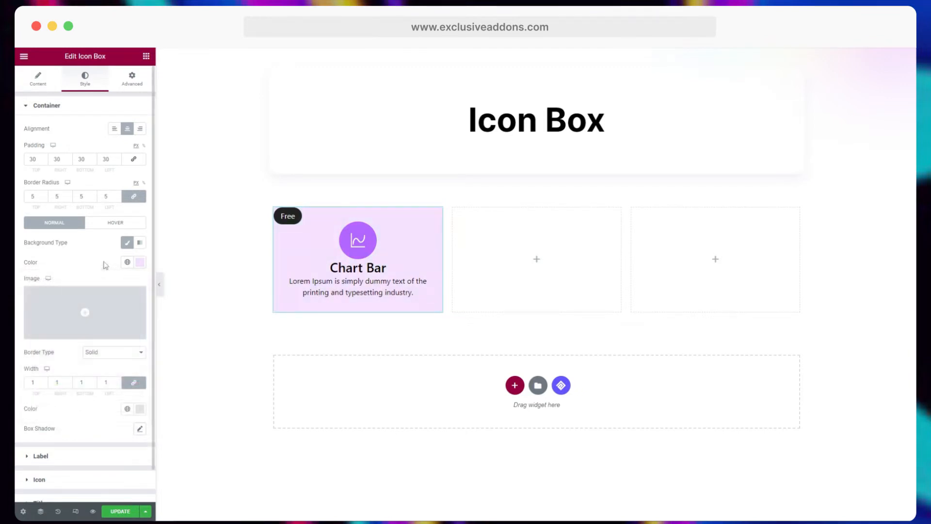
Add a box shadow to the container's hover state in black with an opacity of about 0.19.
scroll(68, 411, "down", 1)
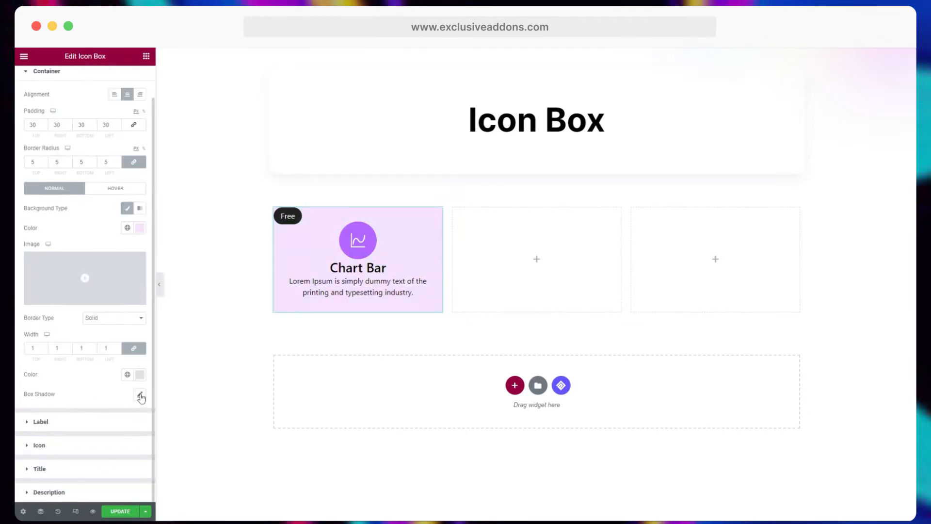
left_click(115, 190)
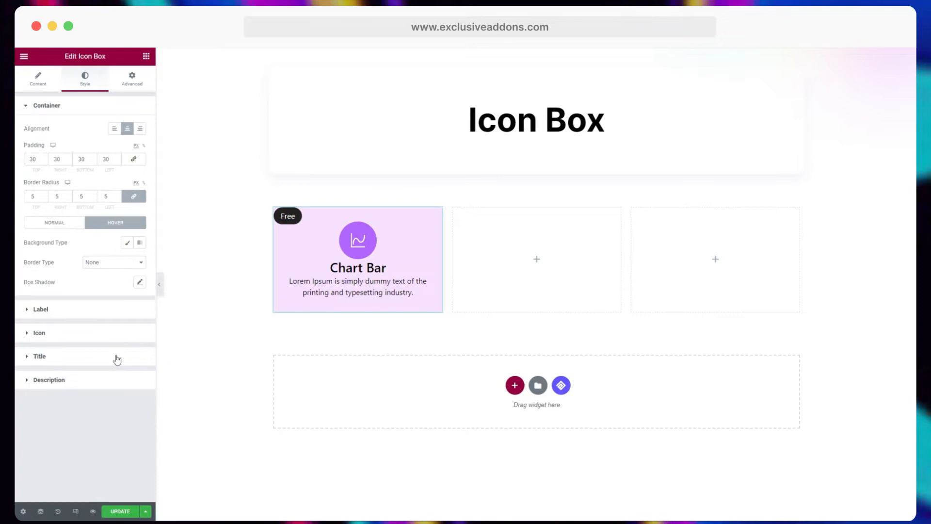
left_click(140, 283)
left_click(132, 307)
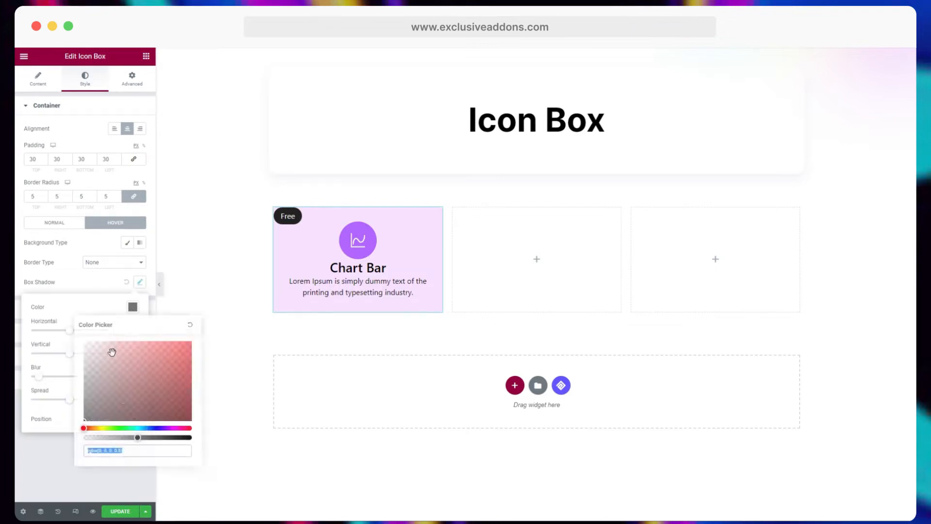
left_click_drag(136, 437, 104, 437)
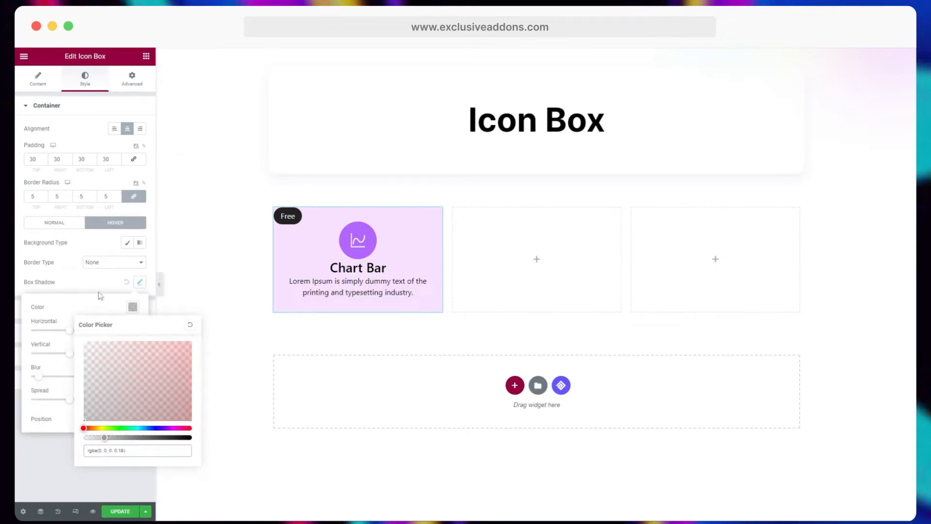
left_click(90, 279)
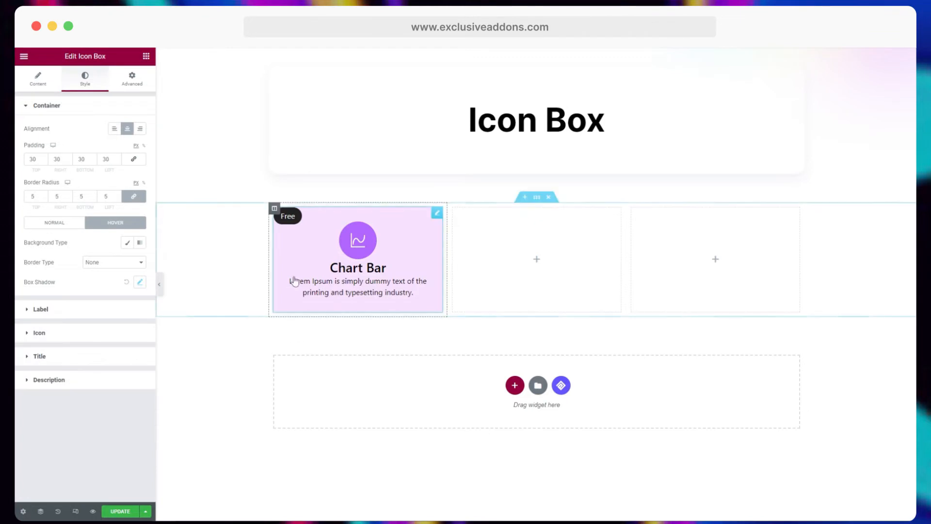
Position the label with an X-offset of 80% and a Y-offset of 17 px.
left_click(67, 310)
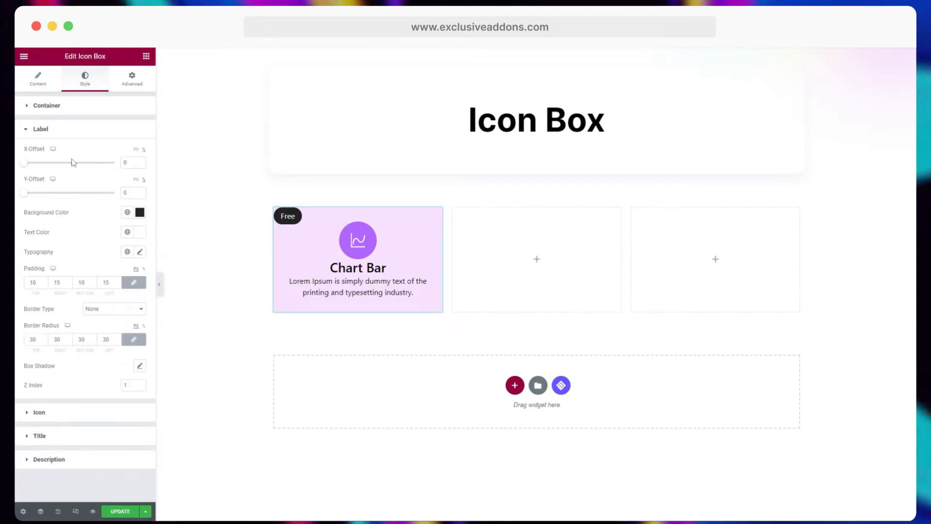
left_click_drag(24, 166, 95, 163)
left_click(140, 163)
left_click_drag(24, 194, 27, 200)
left_click(140, 195)
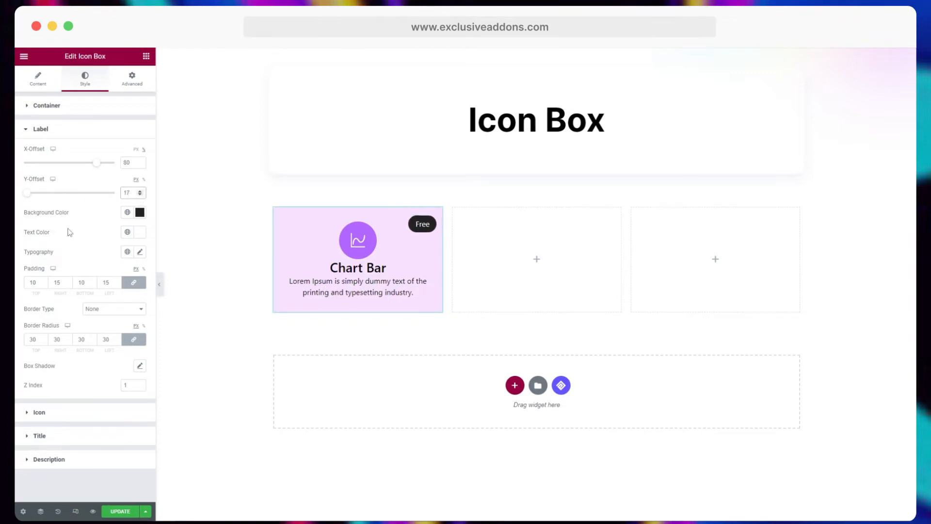
Change the label's background color to white and its text color to black (#000000).
left_click(140, 211)
left_click(31, 266)
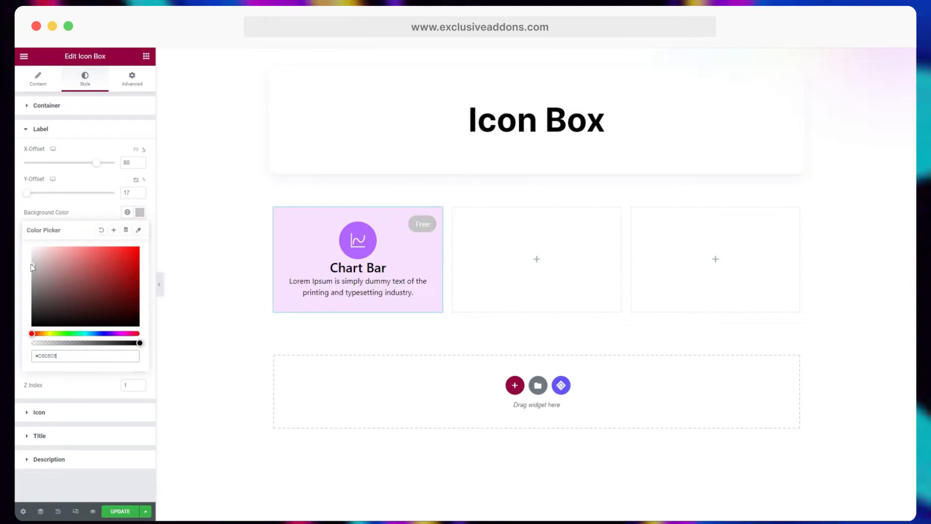
left_click_drag(31, 264, 16, 241)
left_click(81, 218)
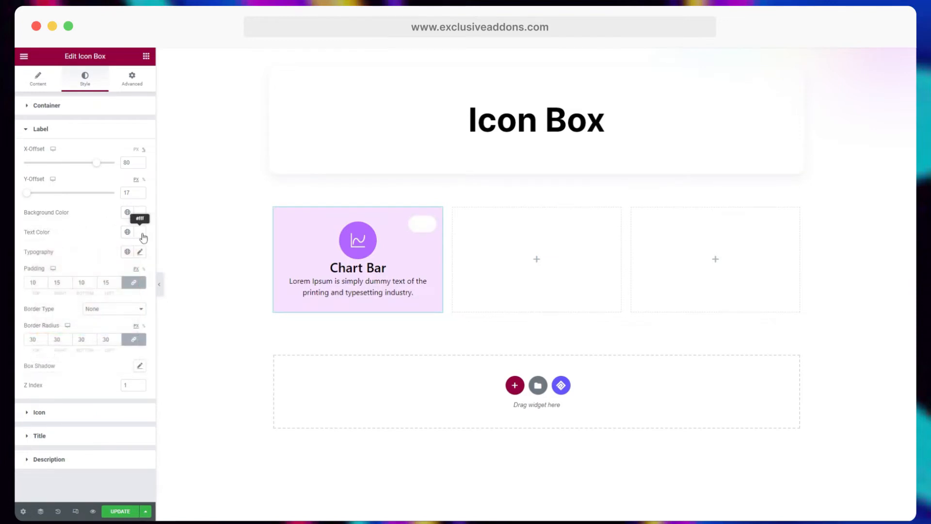
left_click(140, 231)
left_click_drag(39, 301, 16, 350)
left_click(79, 231)
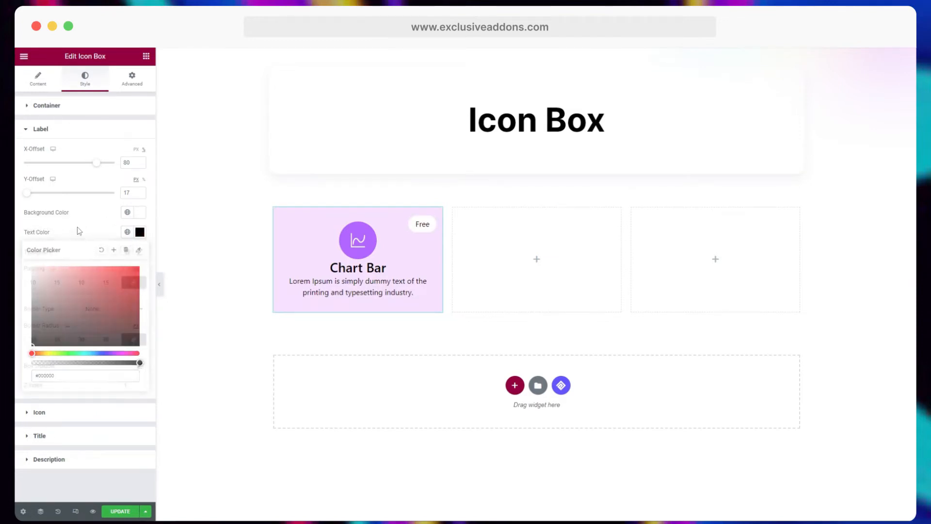
Set the label typography to the Inter font family, size 12 px, with a line height of 1 em.
left_click(140, 252)
left_click(102, 296)
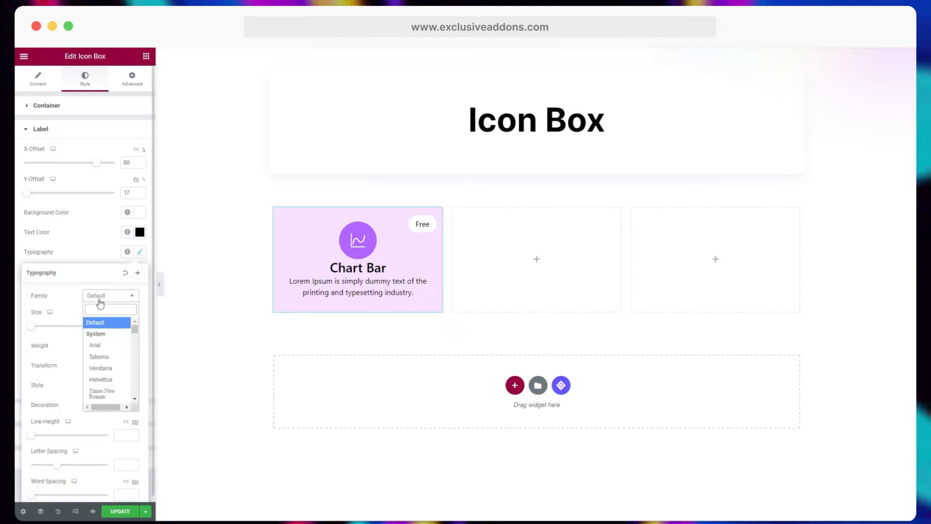
type("inter")
key("Return")
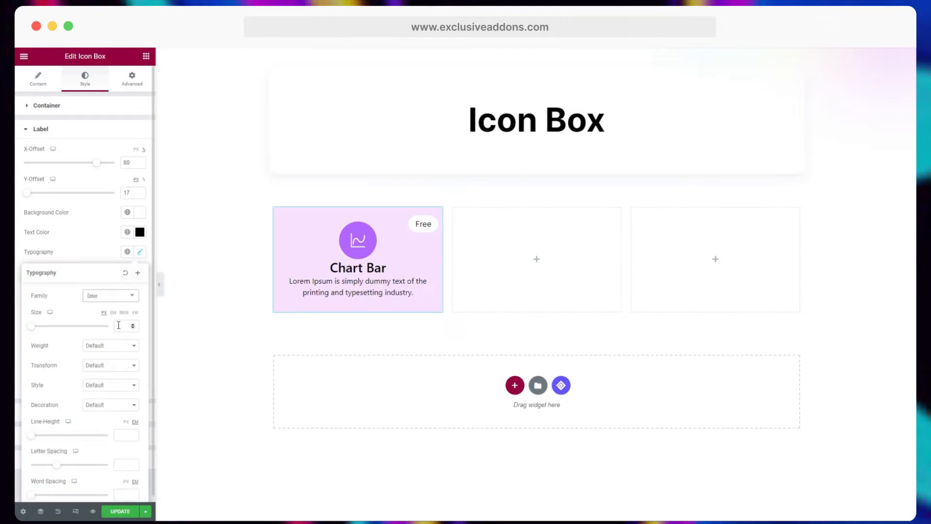
type("12")
left_click(103, 348)
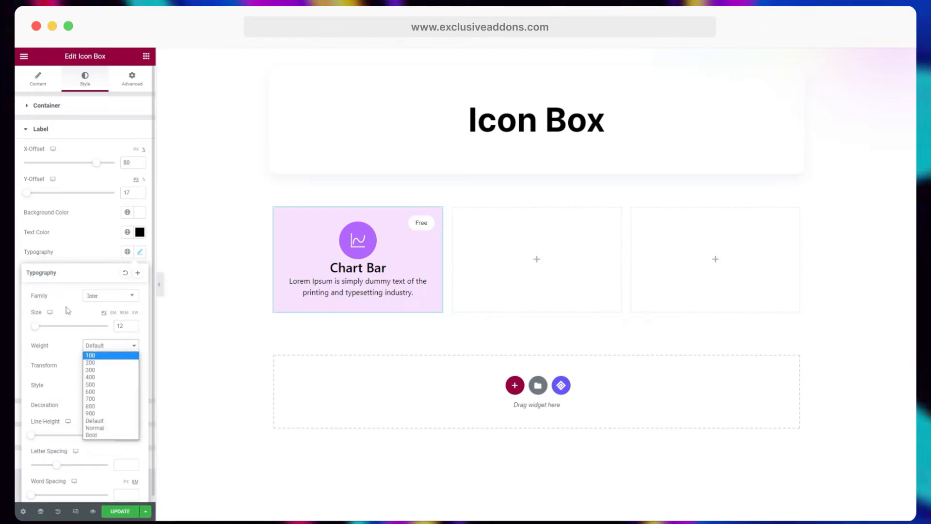
left_click(62, 387)
left_click(121, 434)
type("1")
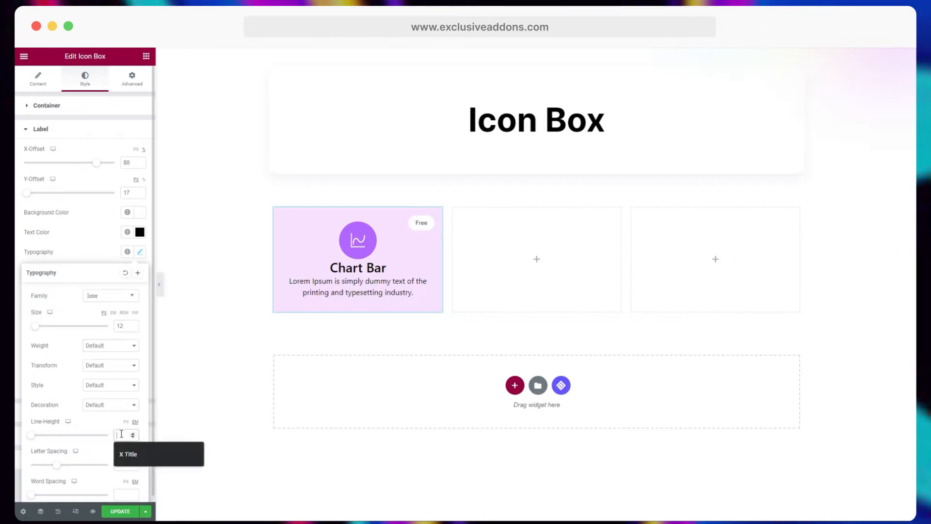
left_click(85, 245)
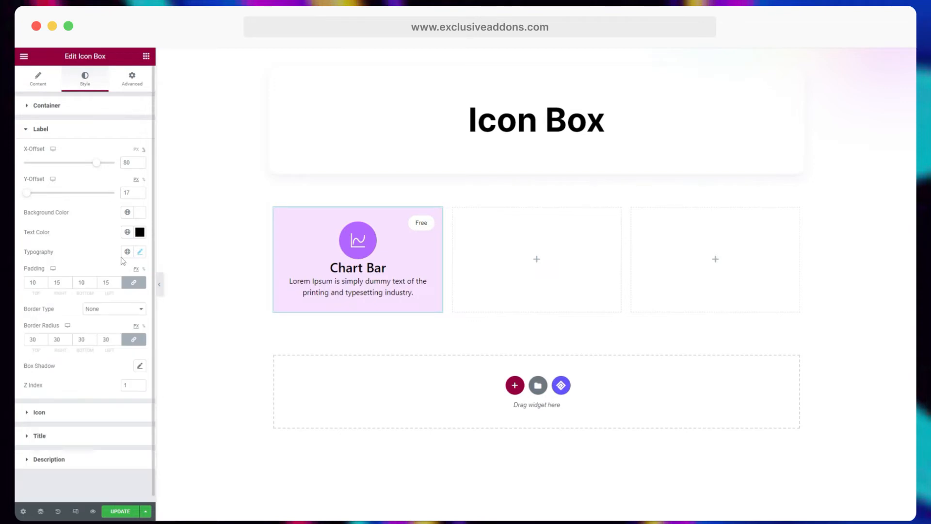
Give the label a solid border 1 px wide on all sides in light gray.
left_click(122, 310)
left_click(116, 327)
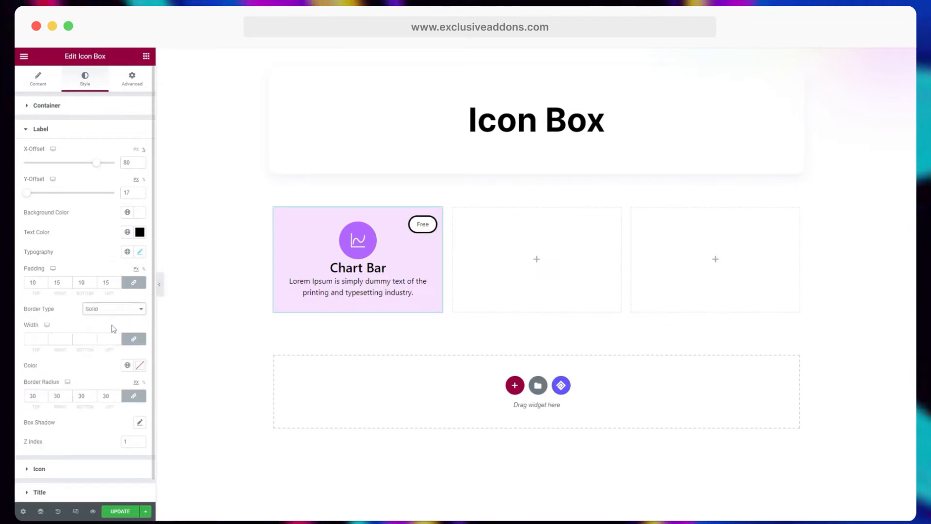
left_click(35, 339)
type("1")
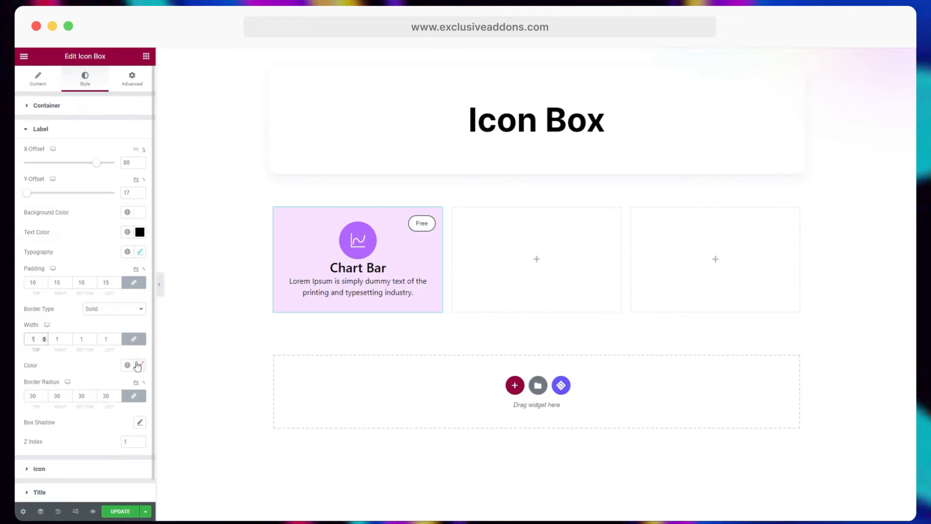
left_click(138, 365)
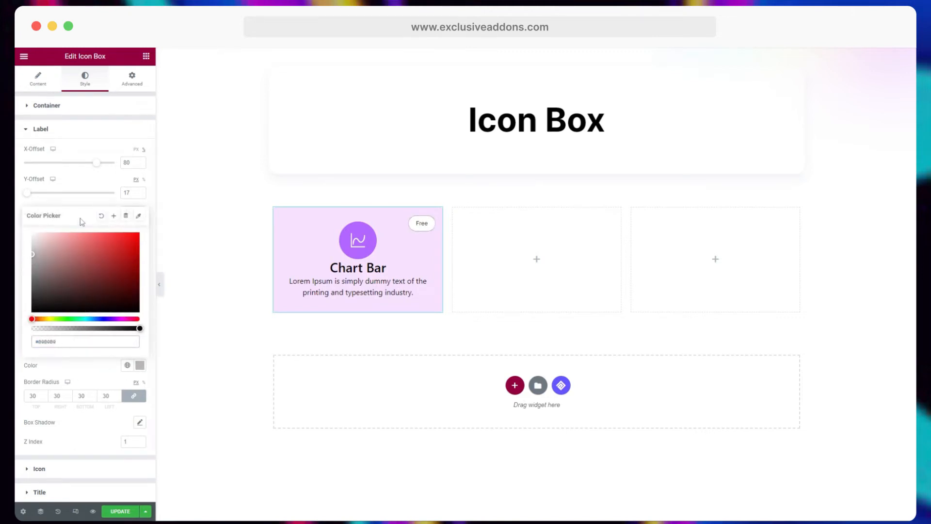
left_click(82, 367)
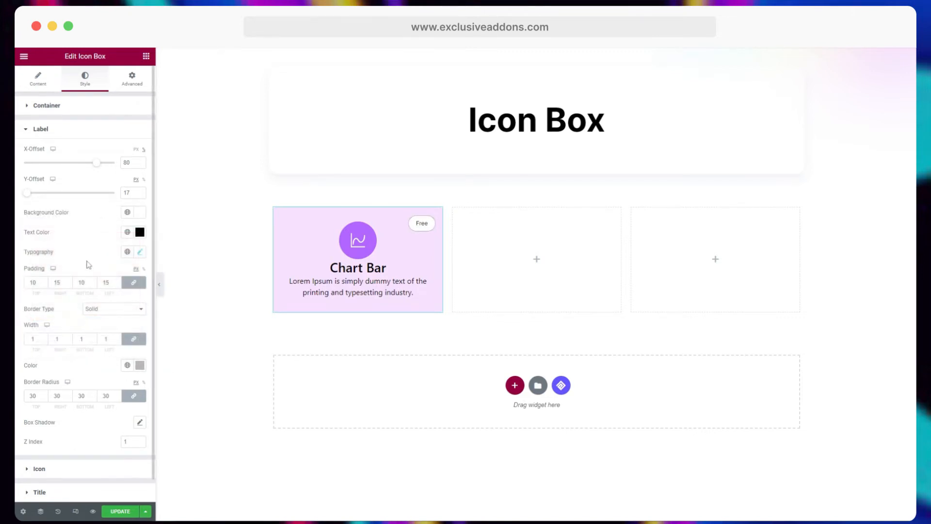
Unlink the label's padding values, reduce the top padding to 7 px, and lower the bottom padding too.
left_click(143, 284)
left_click(44, 286)
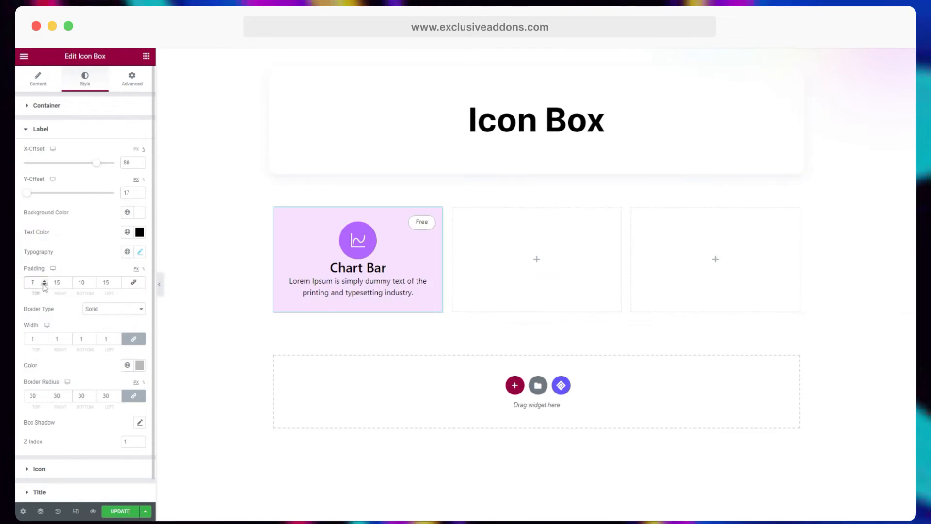
left_click(94, 285)
left_click(94, 285)
left_click(94, 285)
left_click(94, 285)
left_click(94, 131)
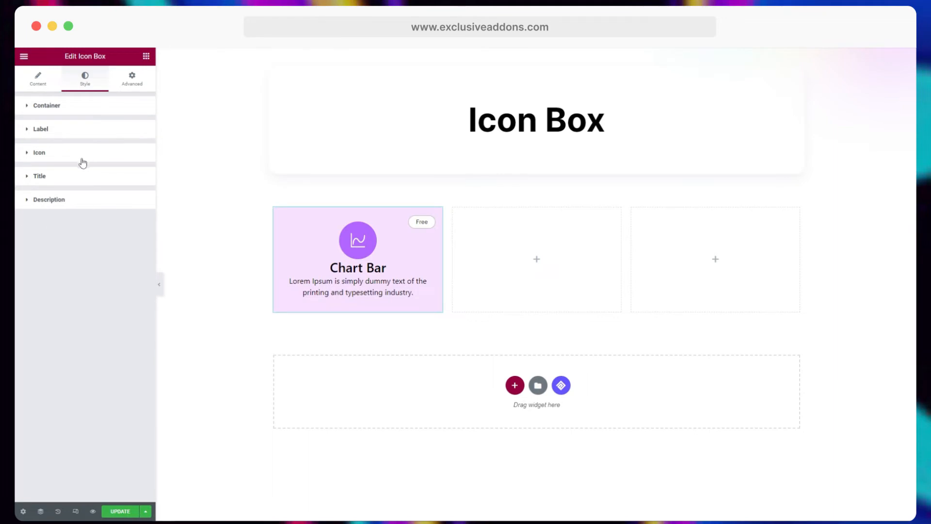
Open the icon's style settings, turn the icon box off to preview the bare icon, and re-enable it.
left_click(82, 153)
left_click(132, 194)
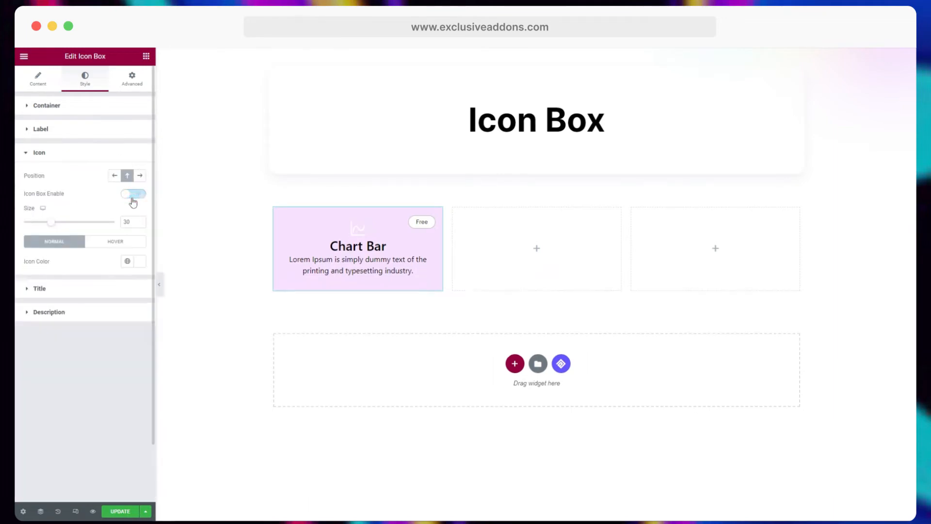
left_click(133, 194)
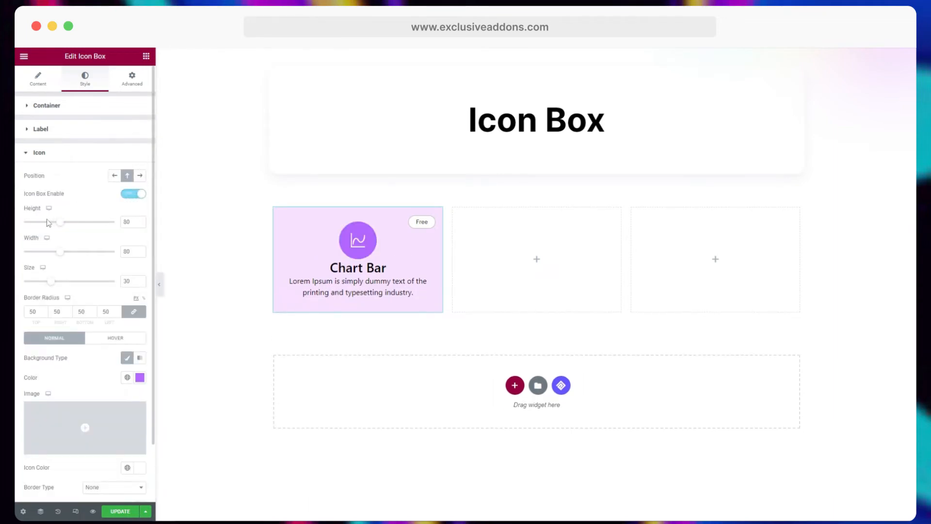
Try out different height and width values for the icon box.
left_click_drag(62, 223, 60, 252)
left_click(140, 224)
left_click(140, 224)
left_click(141, 224)
left_click(139, 224)
Enlarge the icon size to 36 and set the icon box's border radius to 5 px on all corners.
left_click_drag(50, 283, 20, 319)
type("0")
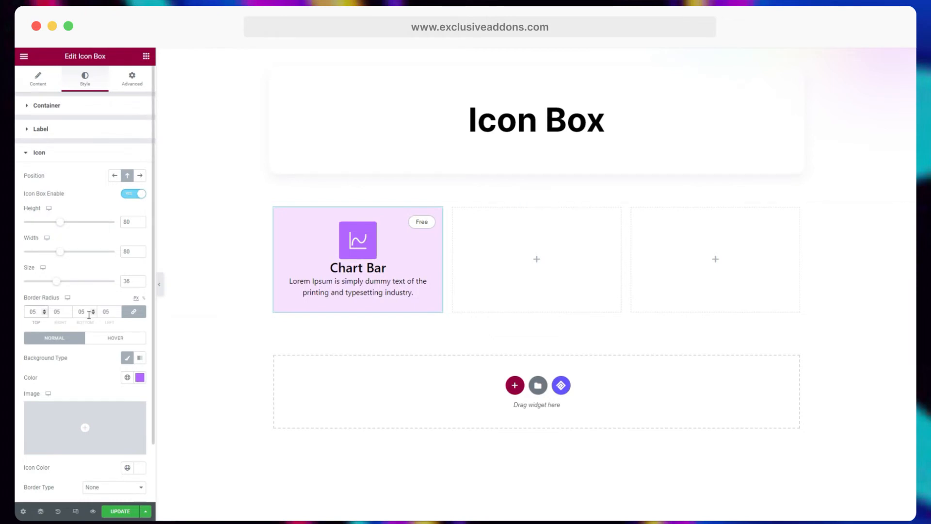
Change the icon box's normal background color to a blue-violet by shifting its hue toward blue.
left_click(139, 377)
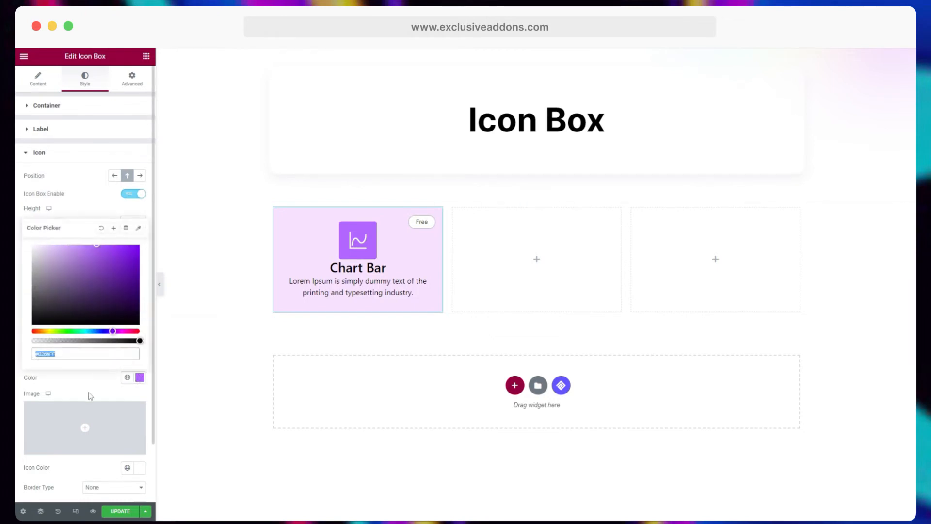
left_click(104, 331)
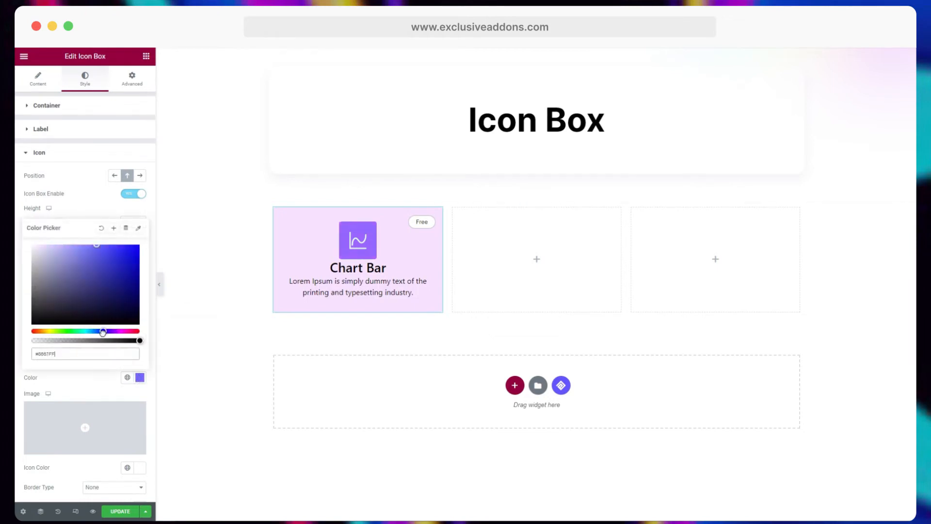
left_click(100, 208)
Set the icon size to 30 and the icon box's height and width to 70 each.
left_click_drag(53, 284, 51, 287)
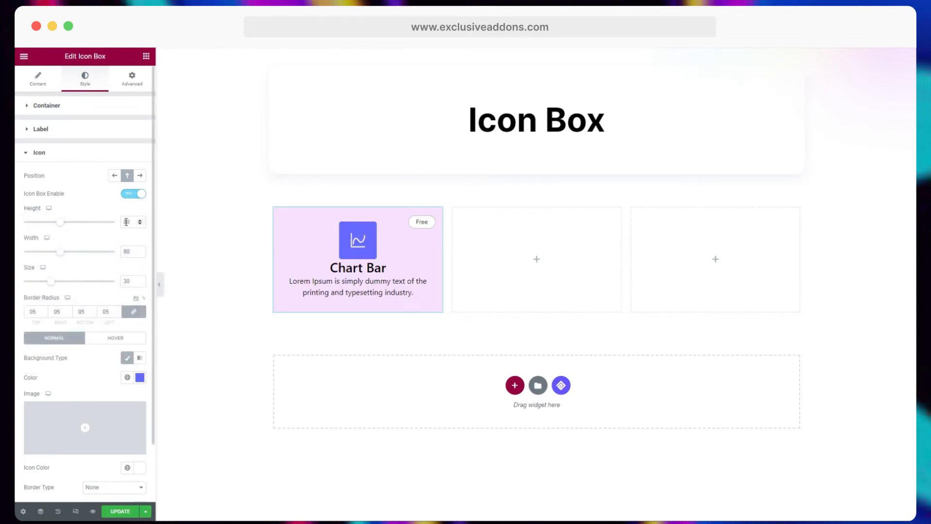
left_click_drag(126, 222, 121, 251)
type("7")
type("7")
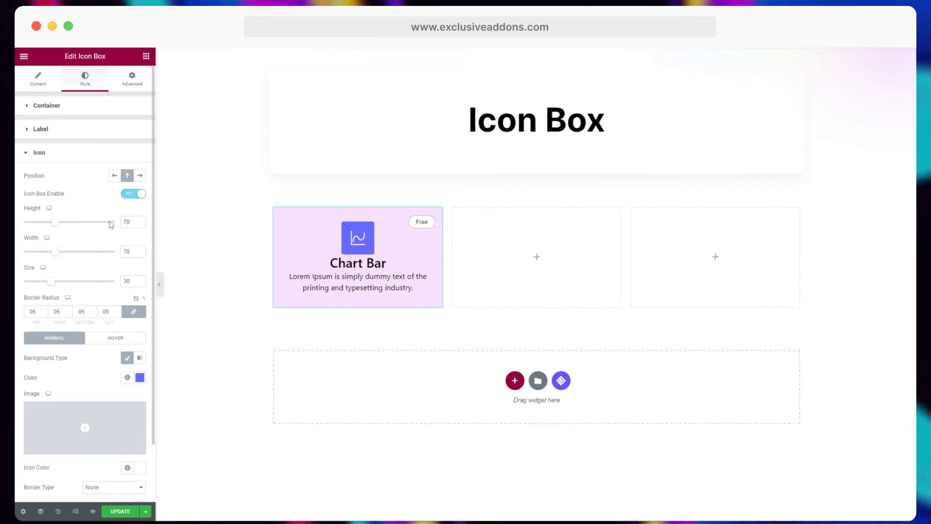
Set the title typography to the Inter font family, size 20 px, weight 700, with slightly reduced letter spacing.
scroll(85, 385, "down", 3)
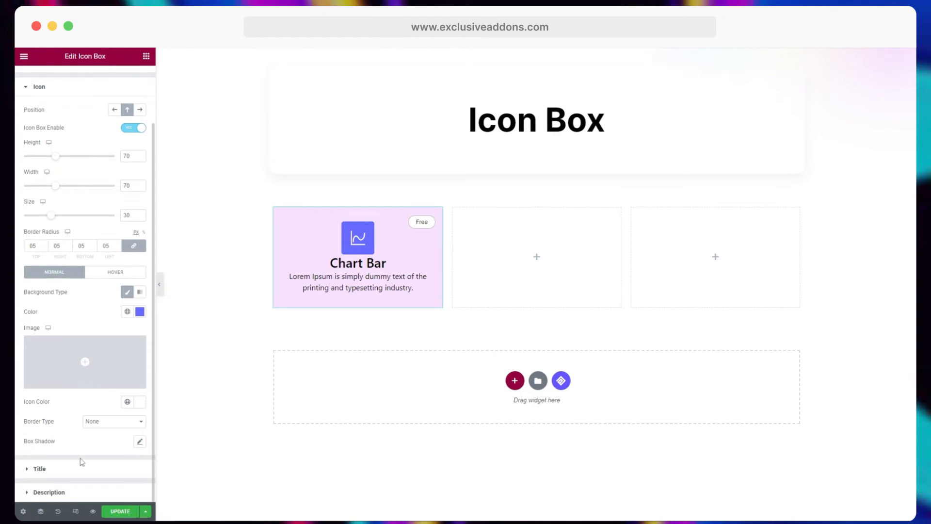
left_click(78, 469)
left_click(139, 198)
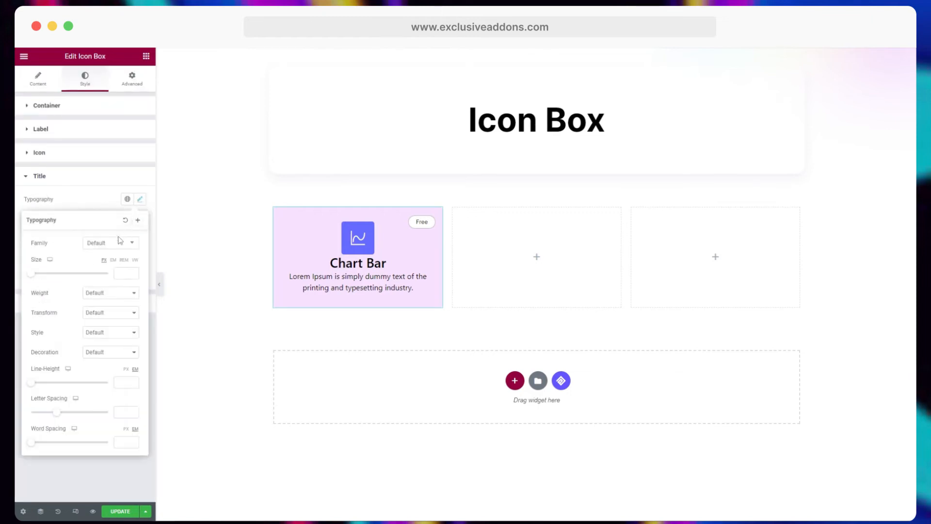
left_click(107, 246)
type("inter")
key("Return")
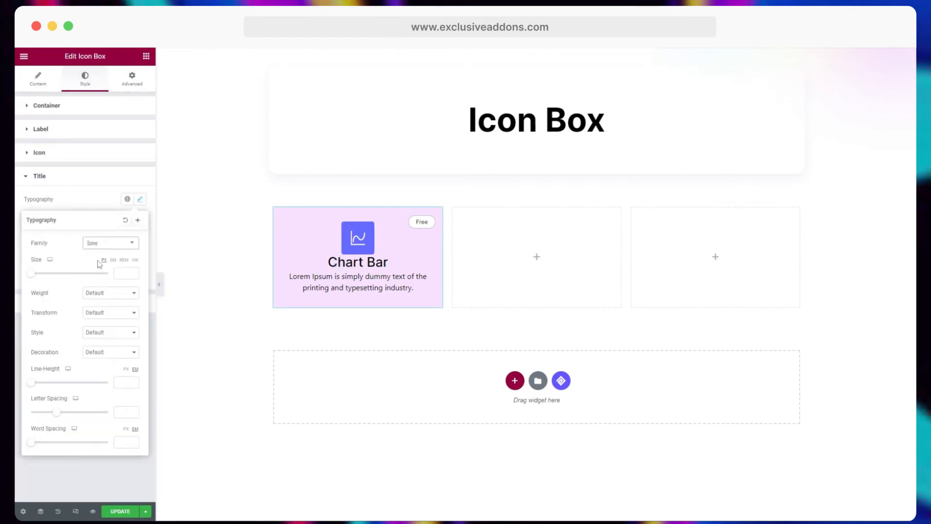
left_click(123, 275)
type("20")
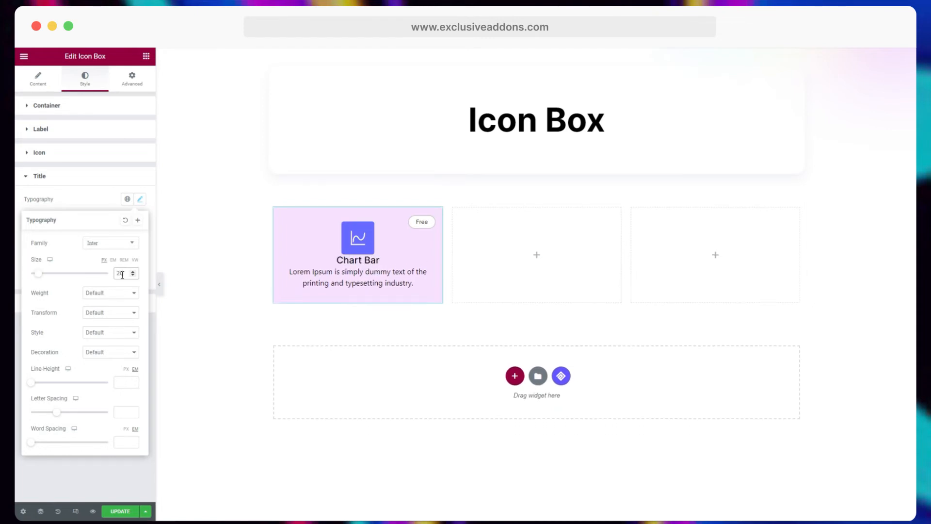
left_click(105, 292)
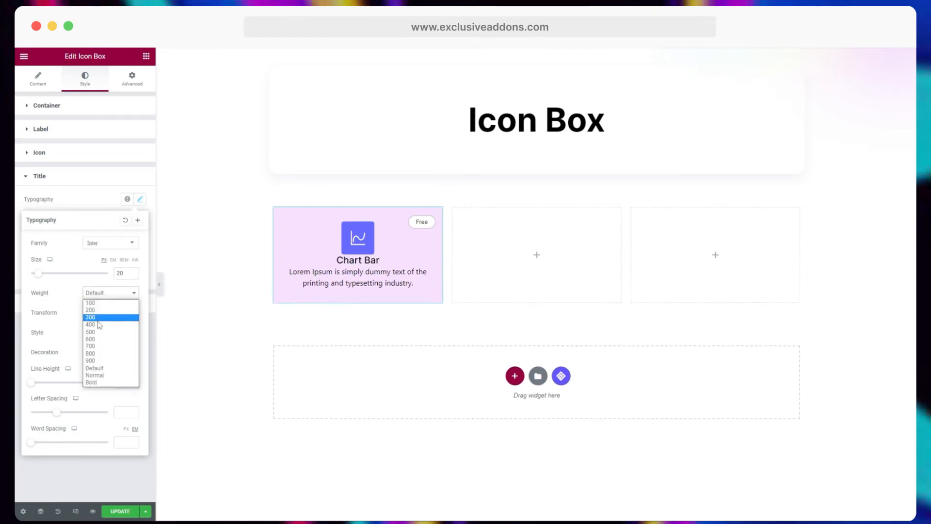
left_click(100, 346)
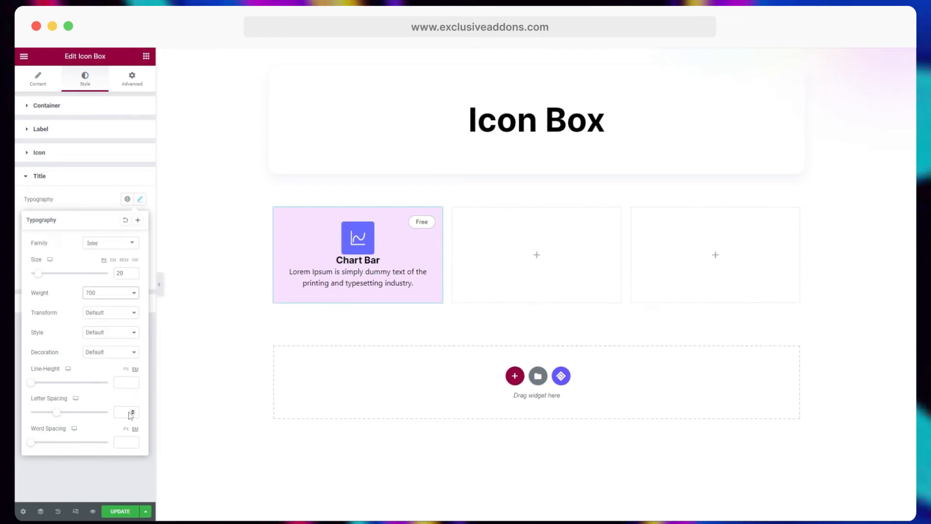
left_click_drag(57, 414, 54, 415)
left_click(79, 209)
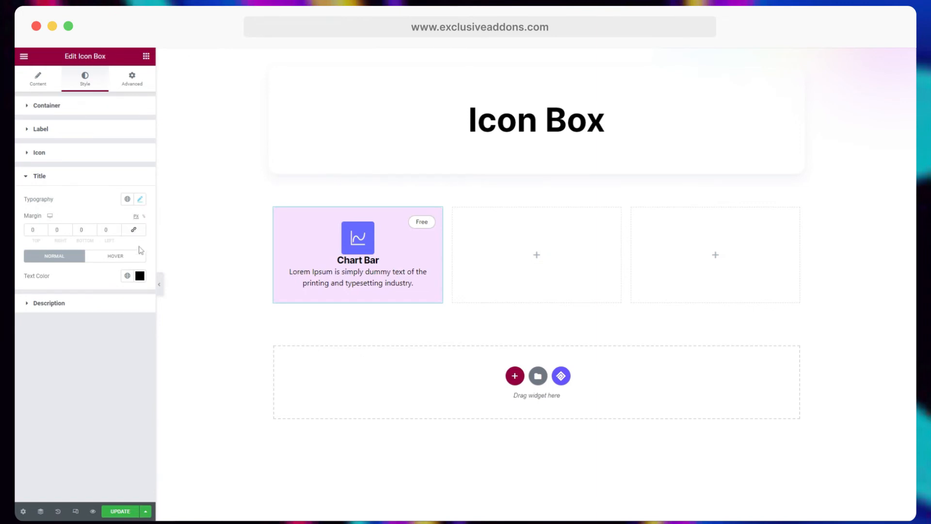
Set the title's top and bottom margins to 10 px each.
left_click(44, 228)
left_click(45, 228)
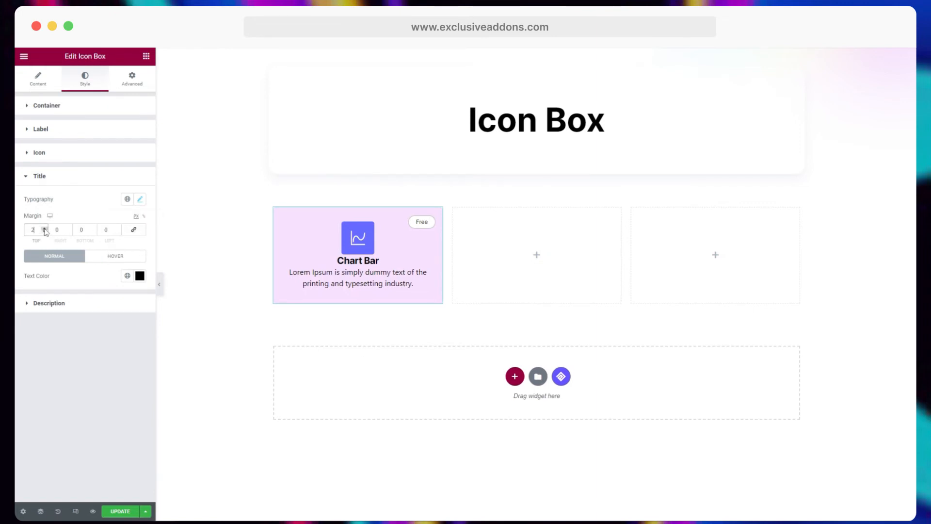
left_click(45, 228)
left_click(44, 228)
left_click(44, 228)
left_click(45, 228)
left_click(44, 228)
left_click(45, 228)
left_click(44, 228)
left_click(45, 228)
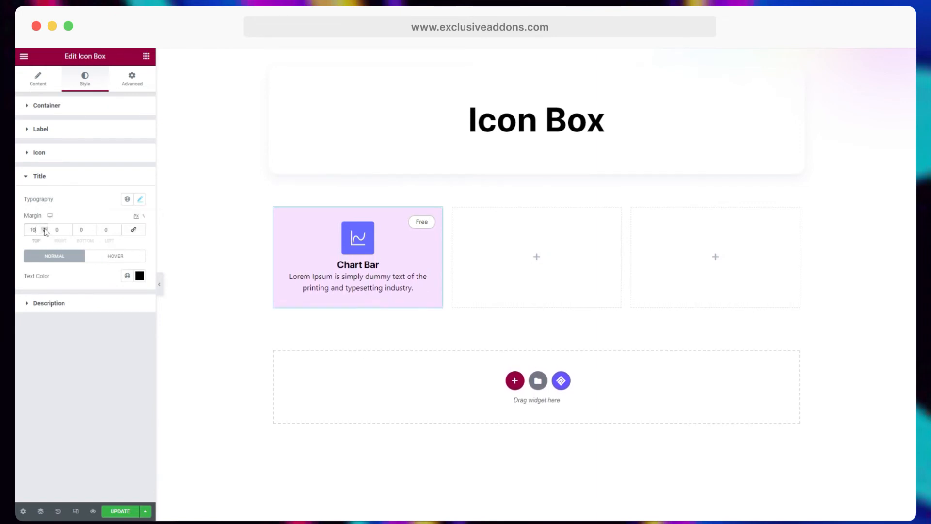
left_click(78, 230)
type("1")
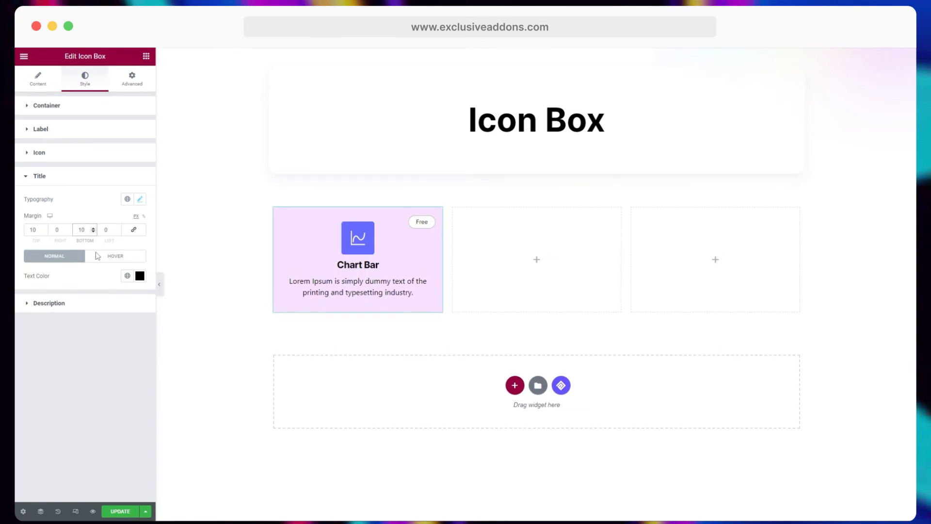
left_click(139, 276)
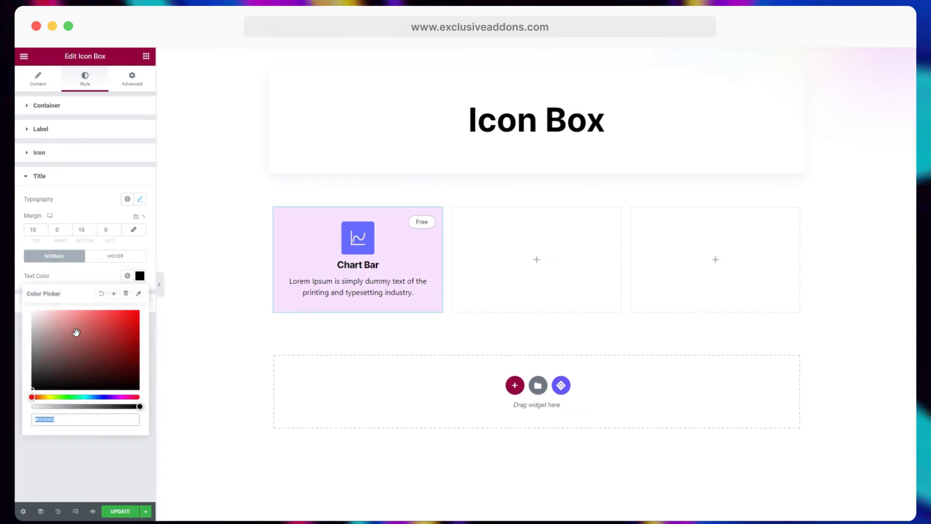
left_click(81, 278)
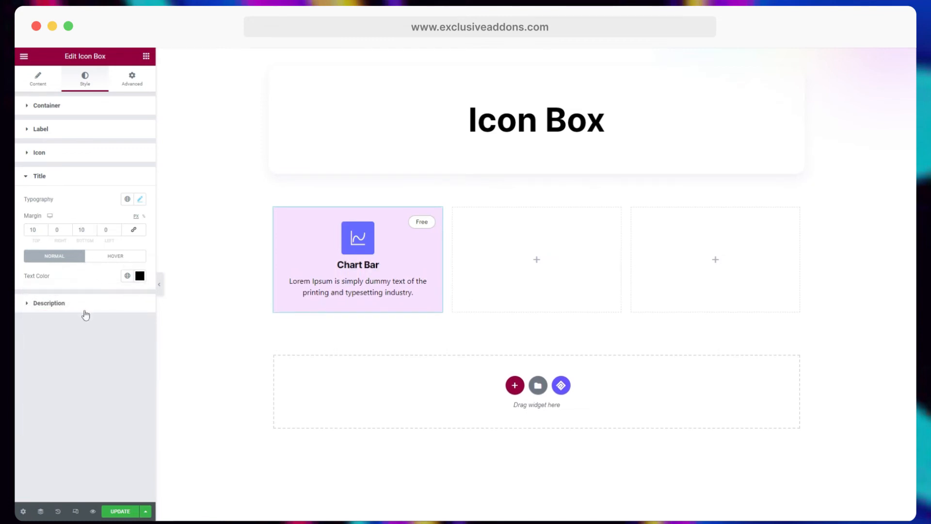
Set the description typography to the Open Sans font family at 15 px and choose a font weight.
left_click(84, 306)
left_click(139, 223)
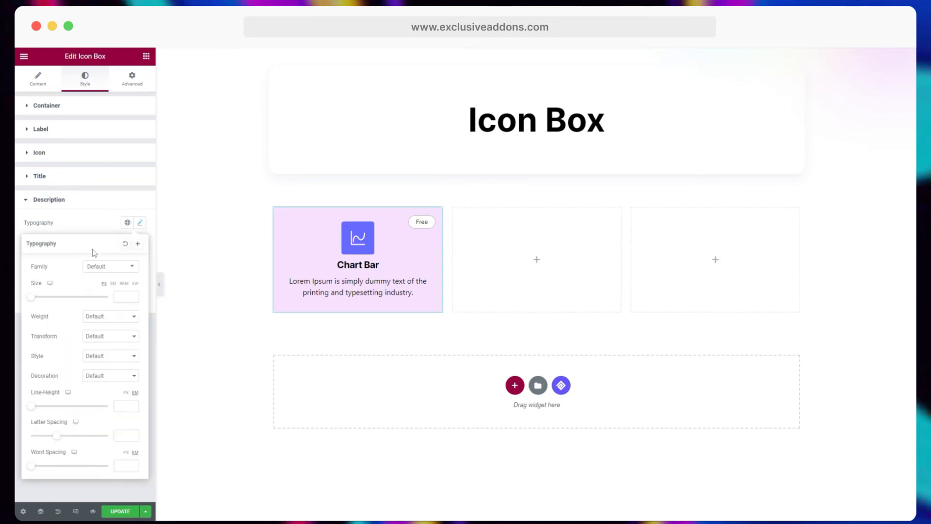
left_click(97, 269)
type("open")
key("Return")
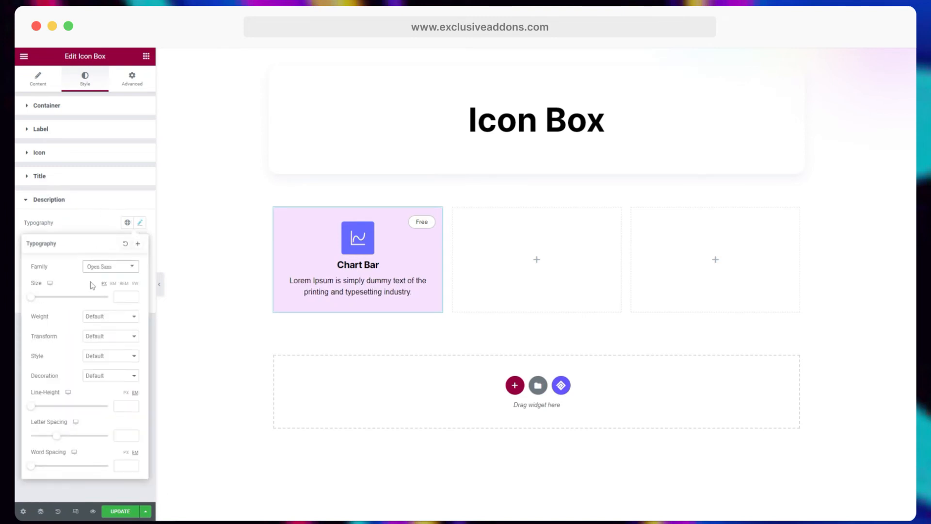
left_click(122, 296)
type("15")
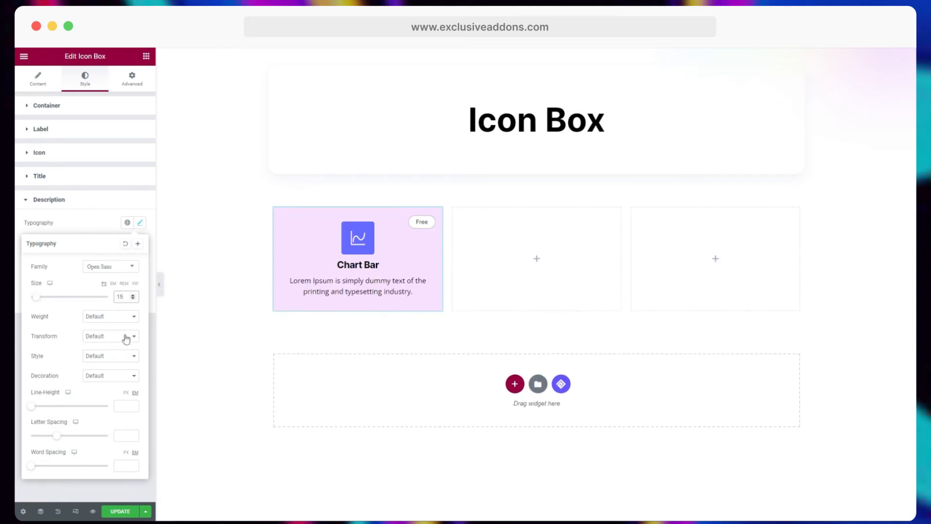
left_click(117, 321)
left_click(116, 357)
left_click(98, 230)
Change the description's text color to dark gray and update the page.
left_click(140, 300)
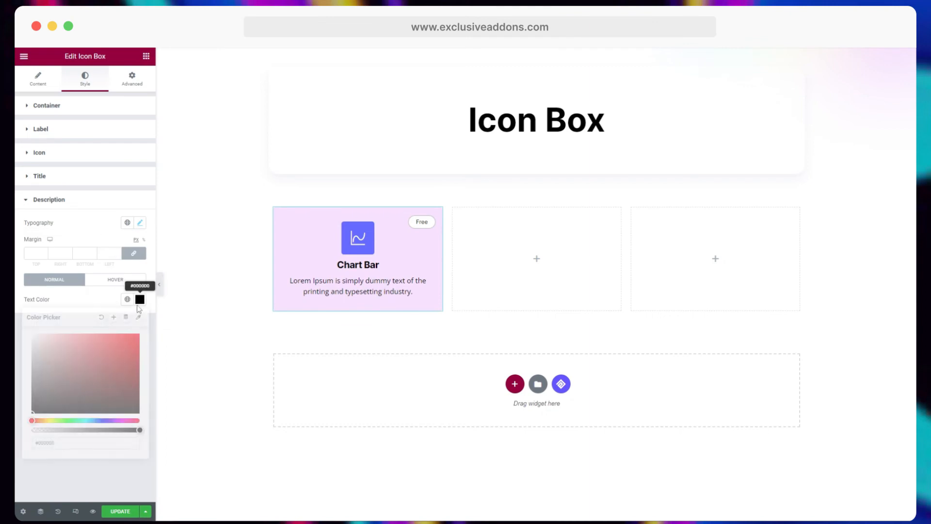
left_click_drag(34, 373, 17, 390)
left_click(85, 230)
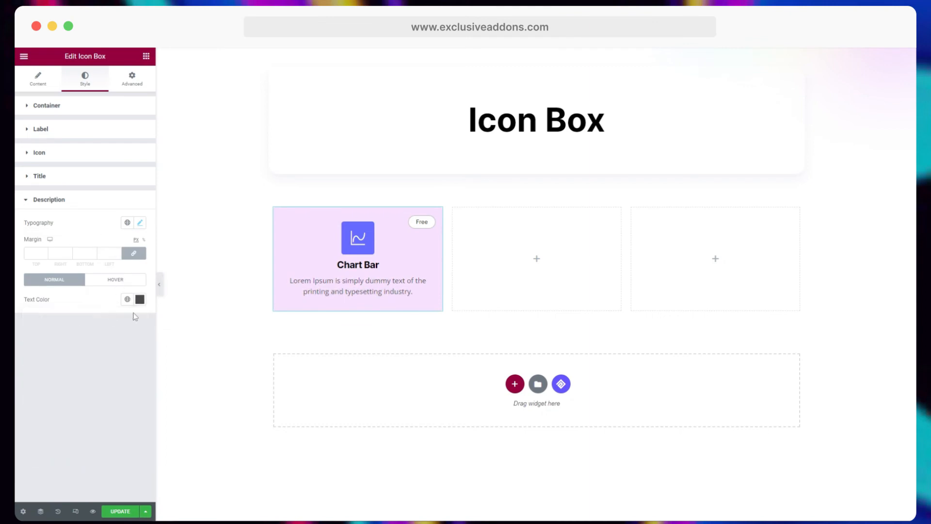
left_click(111, 512)
Filter the Exclusive Addons template library blocks by Icon Box, look through the available designs, and close the library.
left_click(561, 384)
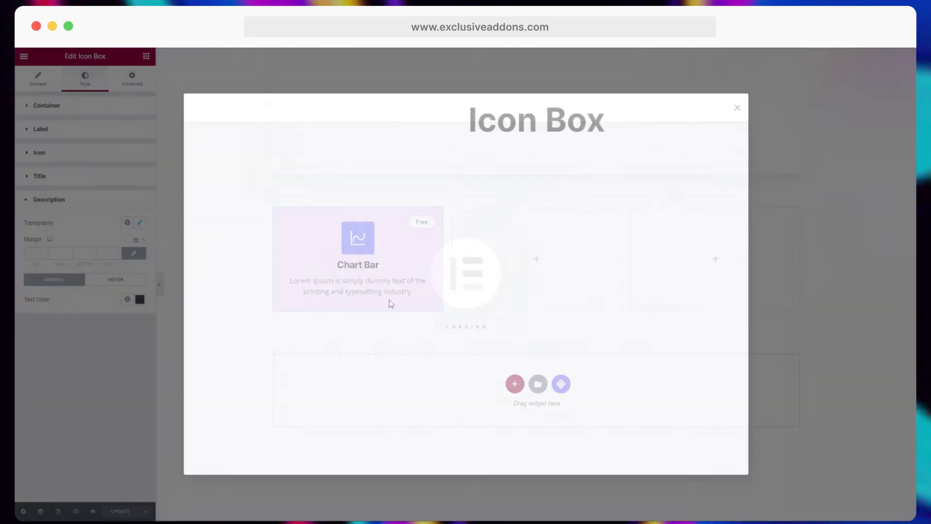
left_click(264, 141)
type("icon b")
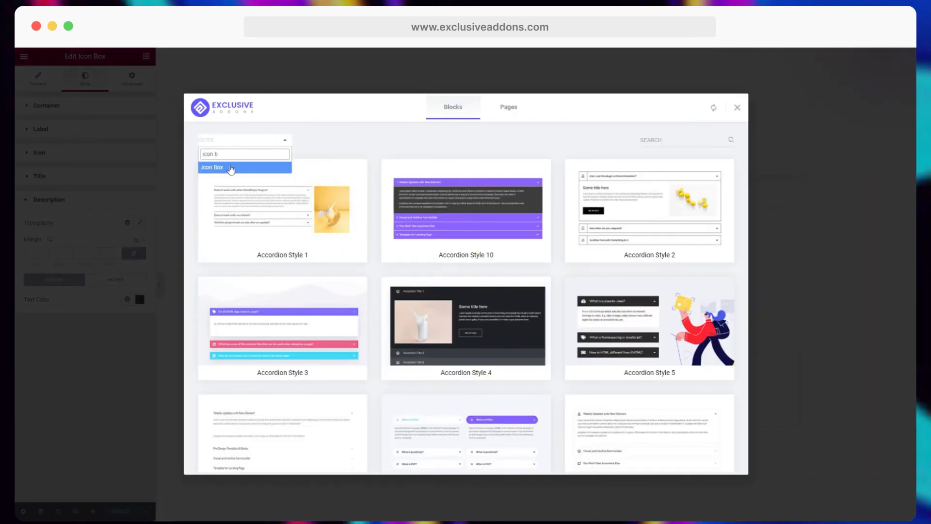
left_click(231, 167)
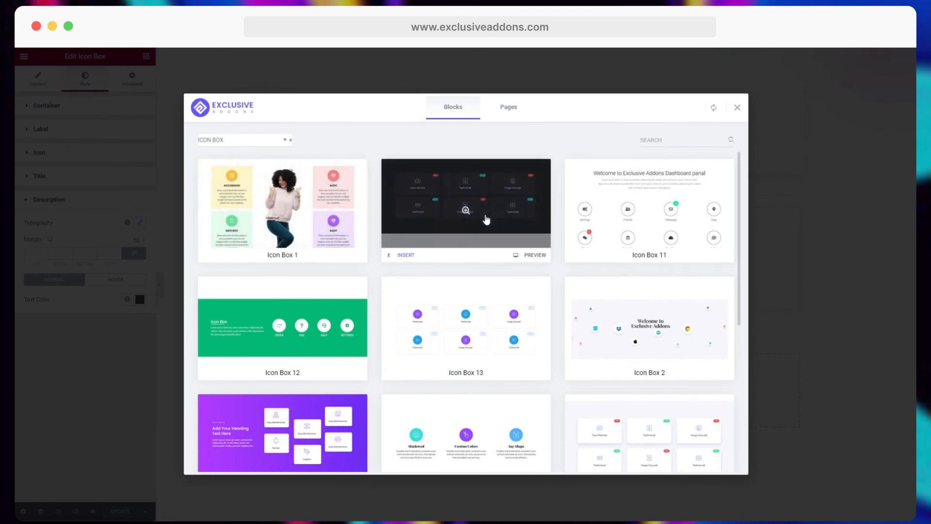
scroll(334, 330, "down", 5)
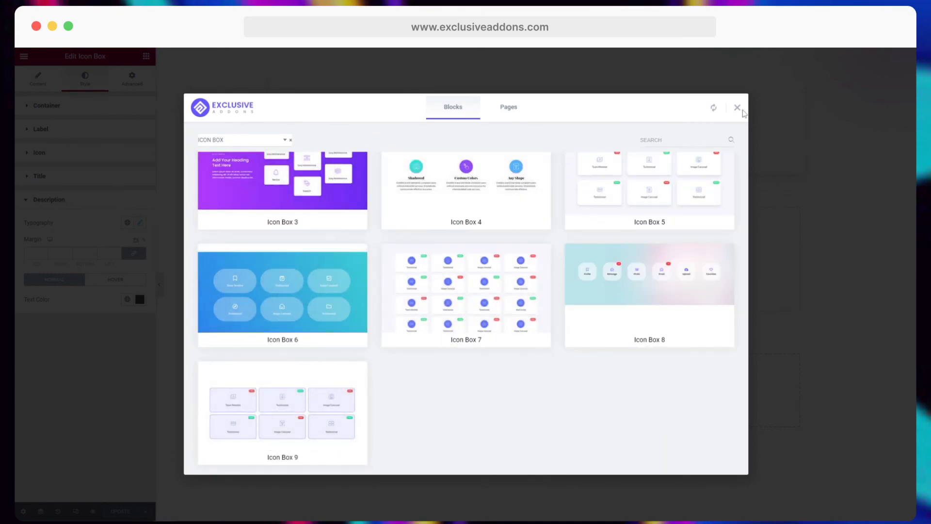
left_click(737, 107)
Open the preview of the page with the finished icon box.
left_click(93, 511)
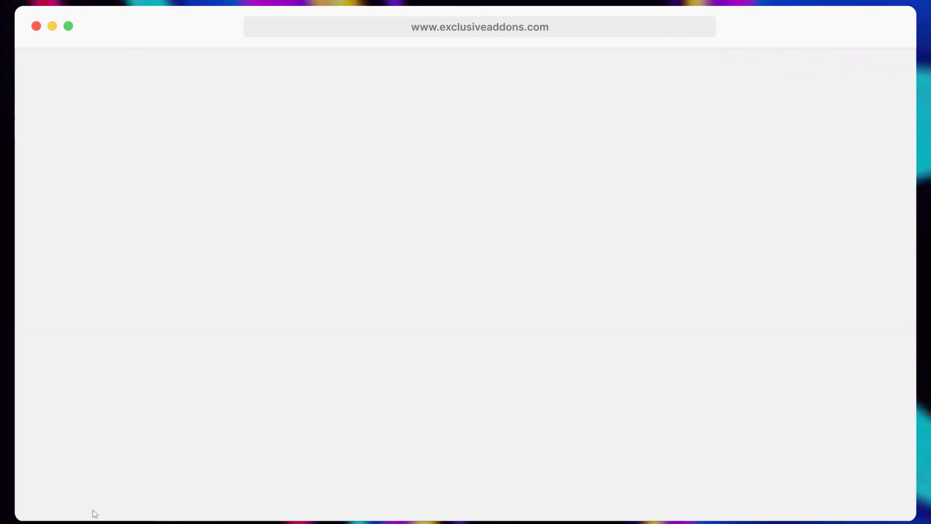